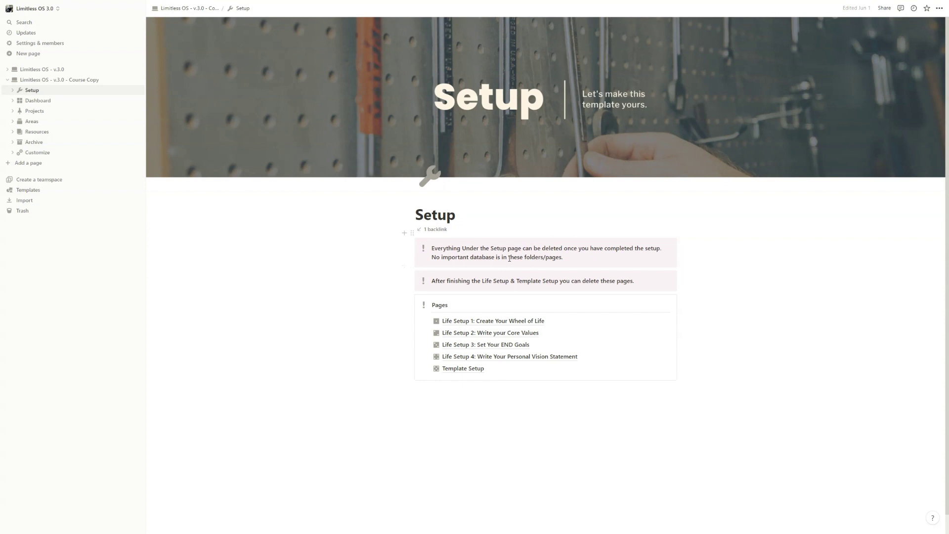
Open 'Life Setup 3: Set Your END Goals' from the Setup page's Pages callout
click(508, 344)
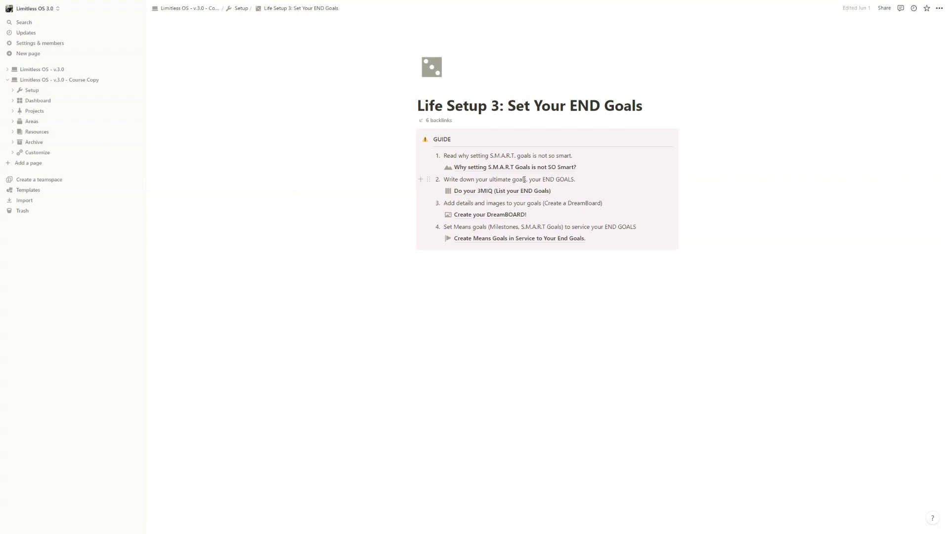
Skim the 'Why setting S.M.A.R.T Goals is not SO Smart?' article, then return to Life Setup 3
click(515, 168)
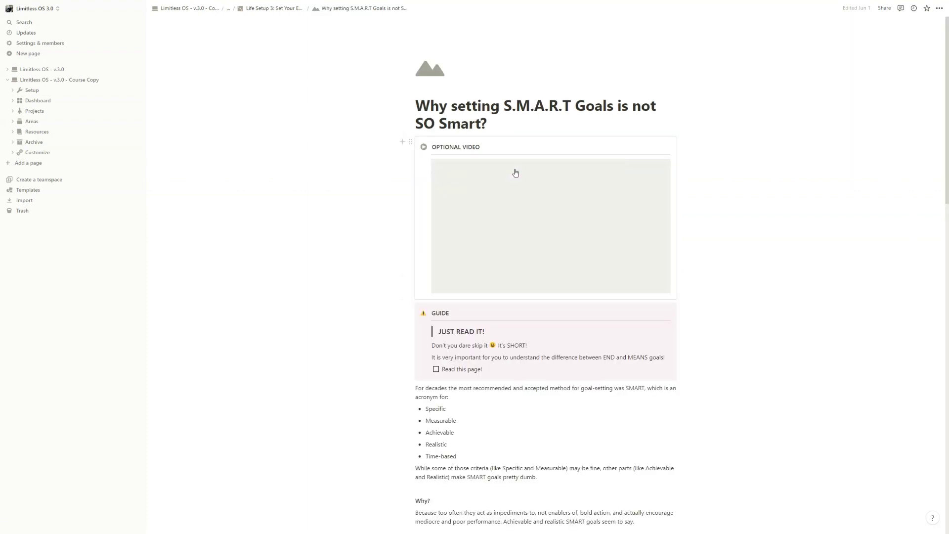
scroll(523, 203, down, 8)
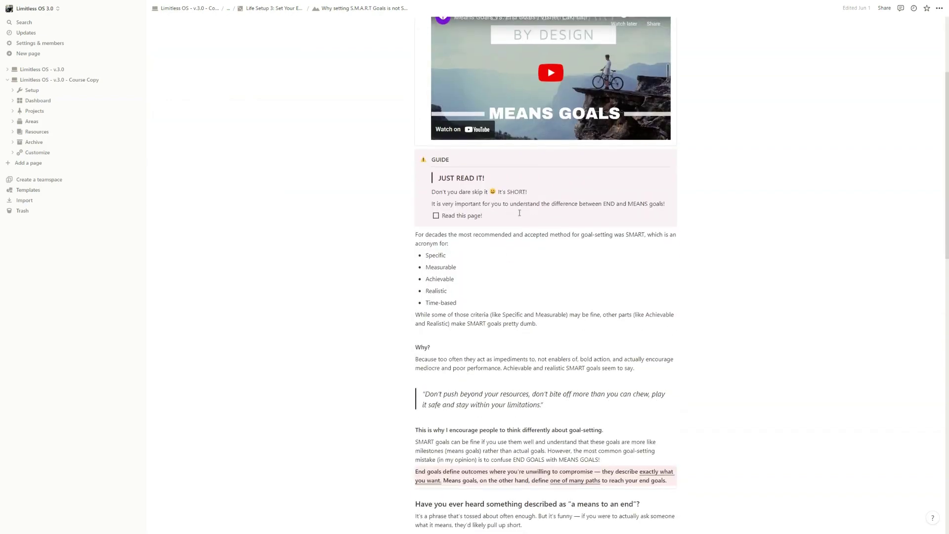
scroll(507, 267, down, 3)
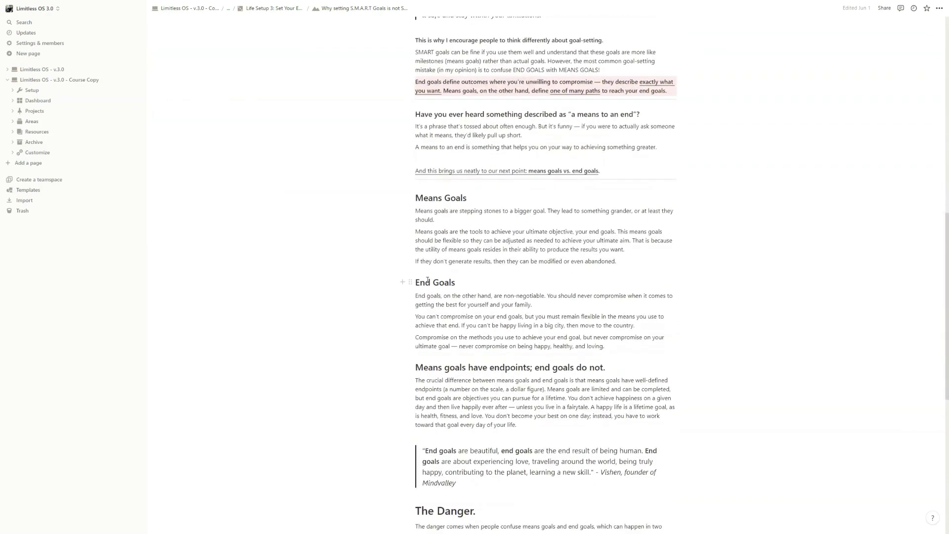
scroll(468, 281, up, 11)
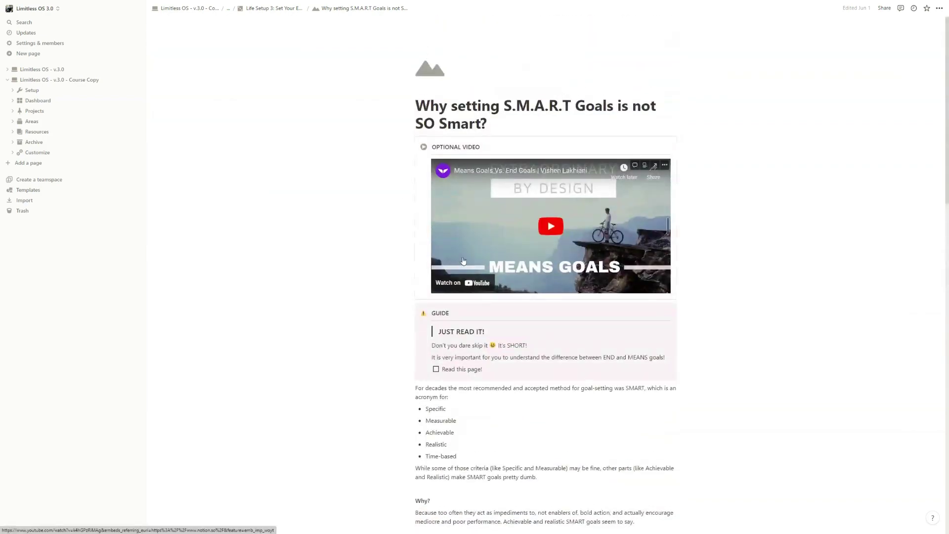
click(276, 8)
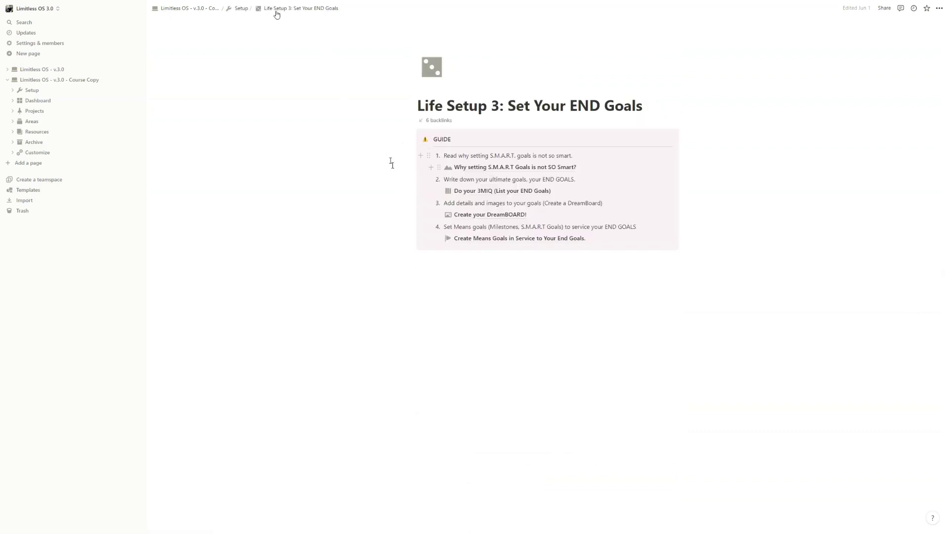
click(471, 191)
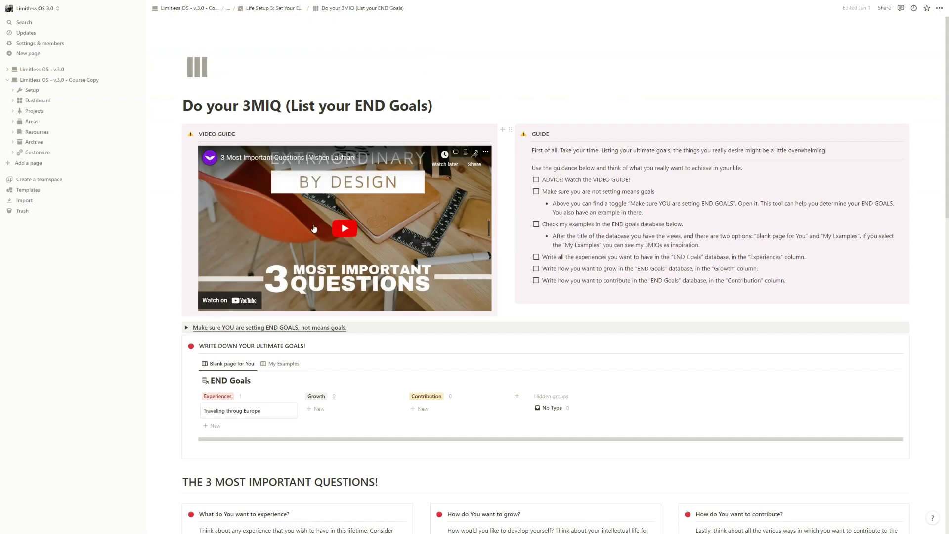
scroll(344, 236, down, 2)
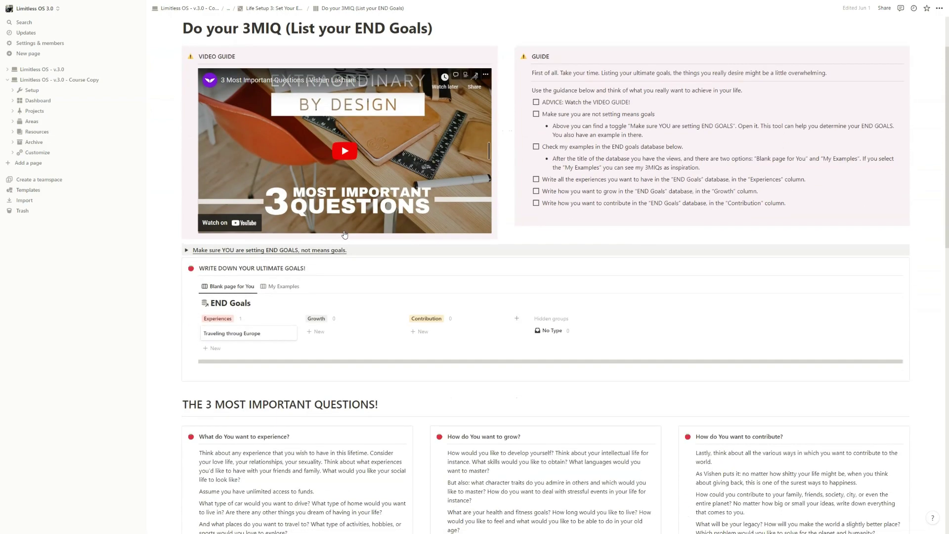
scroll(345, 234, down, 6)
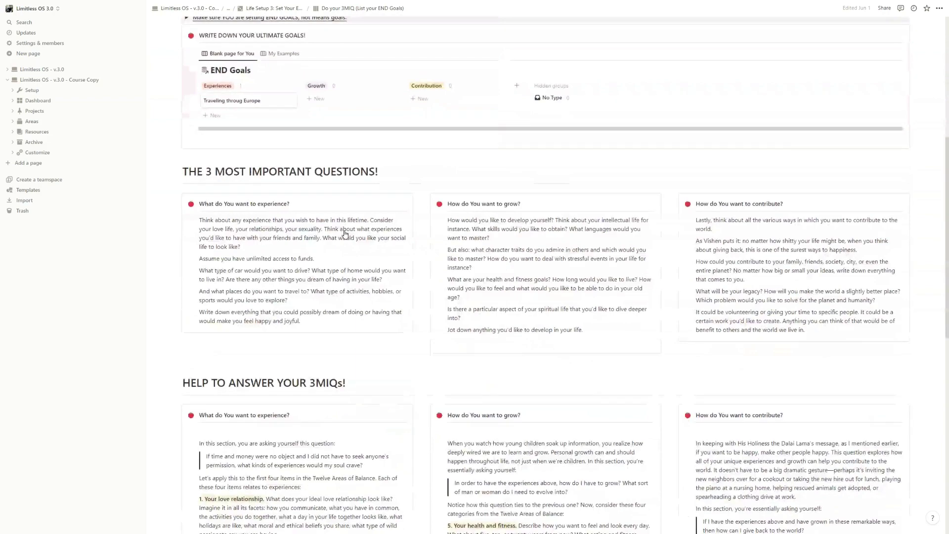
scroll(344, 234, down, 4)
scroll(345, 235, down, 2)
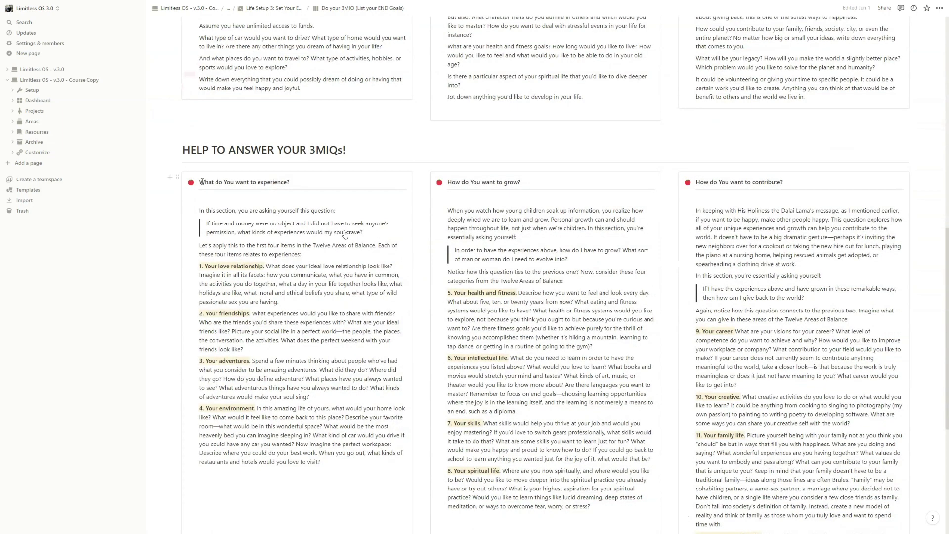
drag(200, 182, 292, 182)
scroll(560, 284, down, 3)
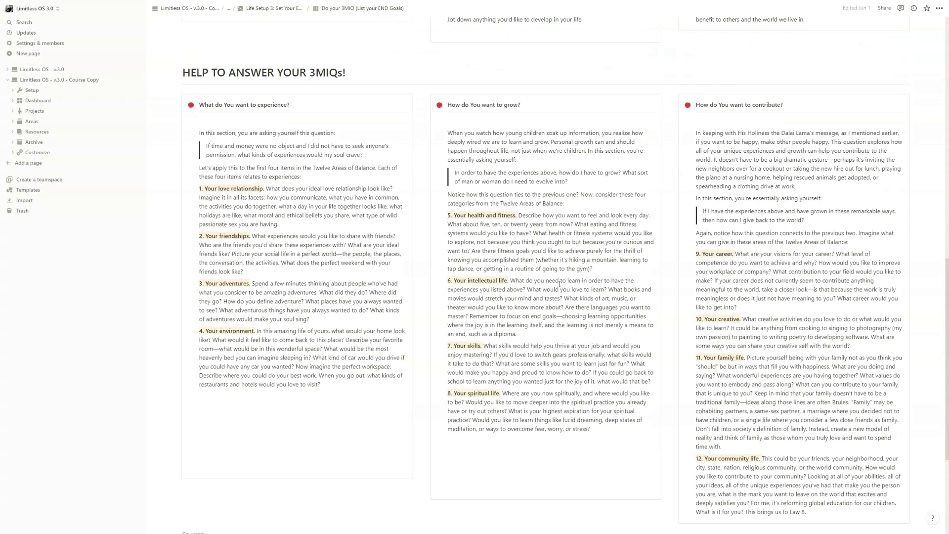
scroll(560, 284, up, 3)
scroll(719, 251, down, 3)
scroll(740, 276, down, 2)
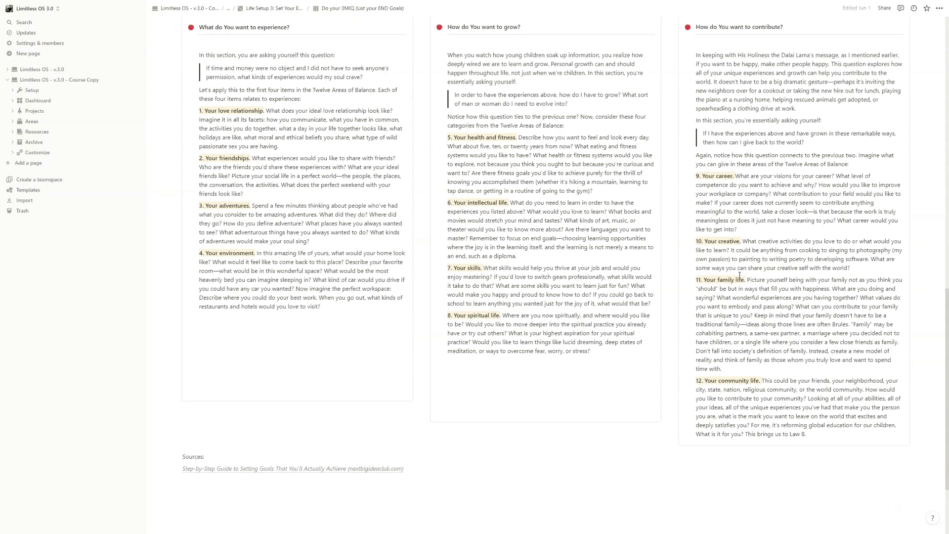
scroll(740, 275, up, 15)
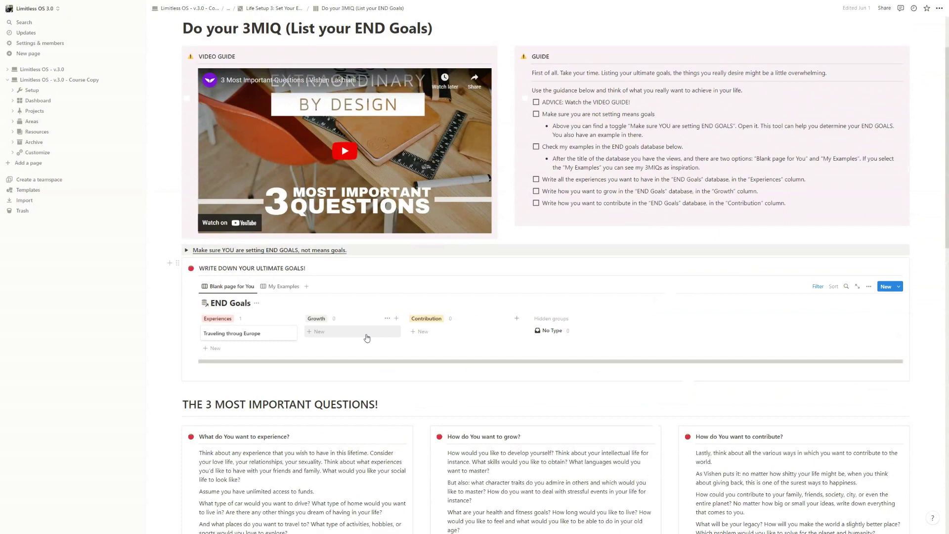
Add 'Audi Q3 Sportback' and 'Visit Machu Pichu' cards to the Experiences column
click(230, 350)
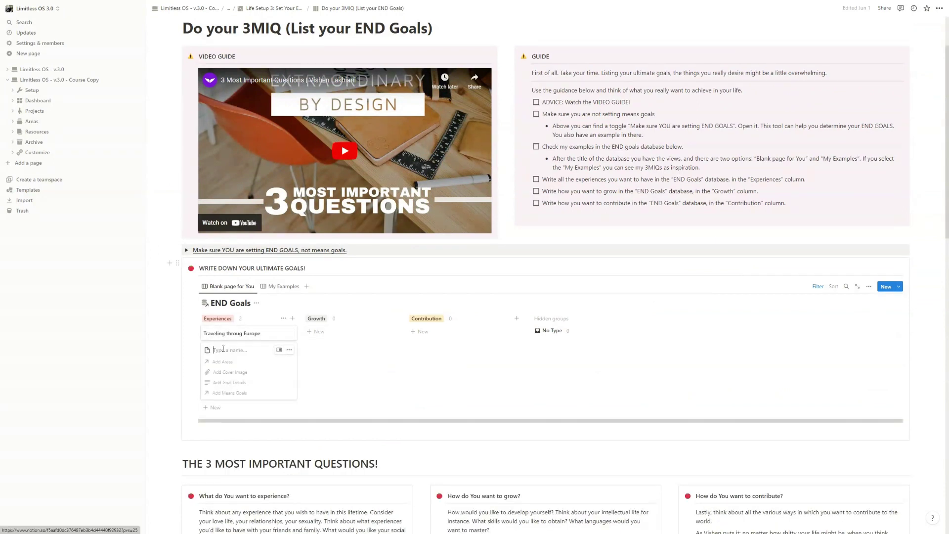
text(Audio)
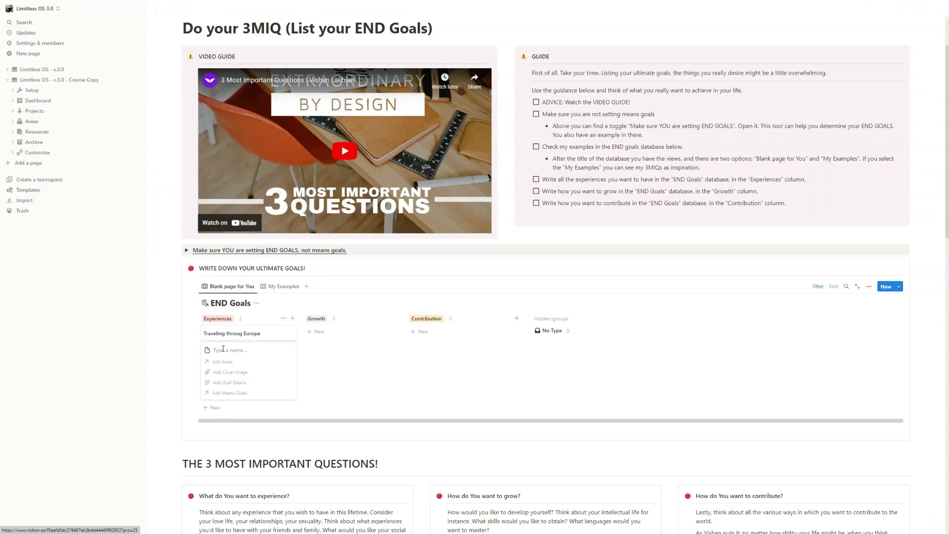
key(BackSpace)
text(Q3)
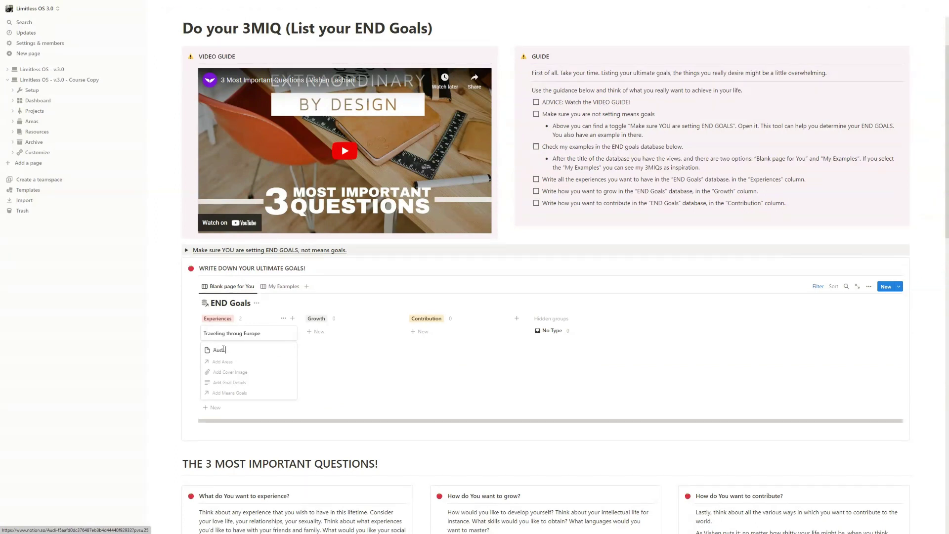
text( Sportback)
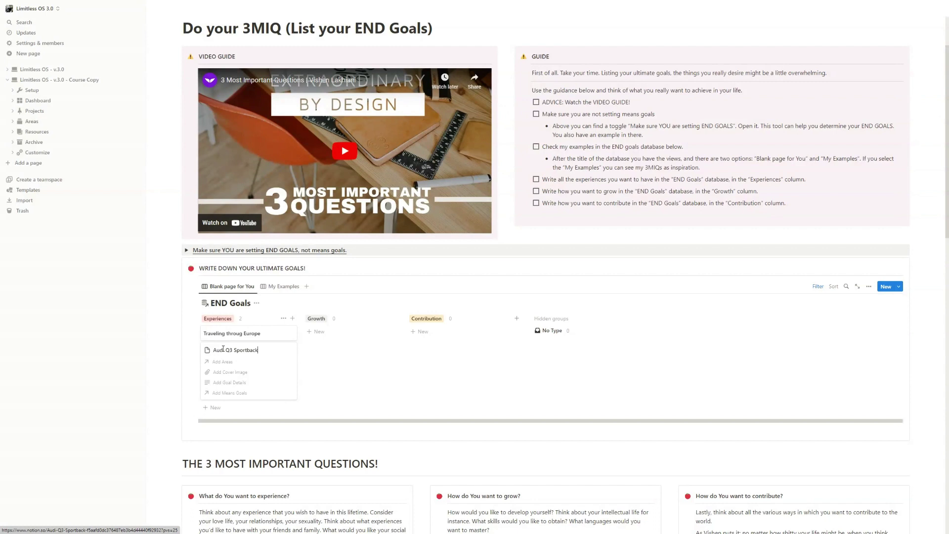
key(Return)
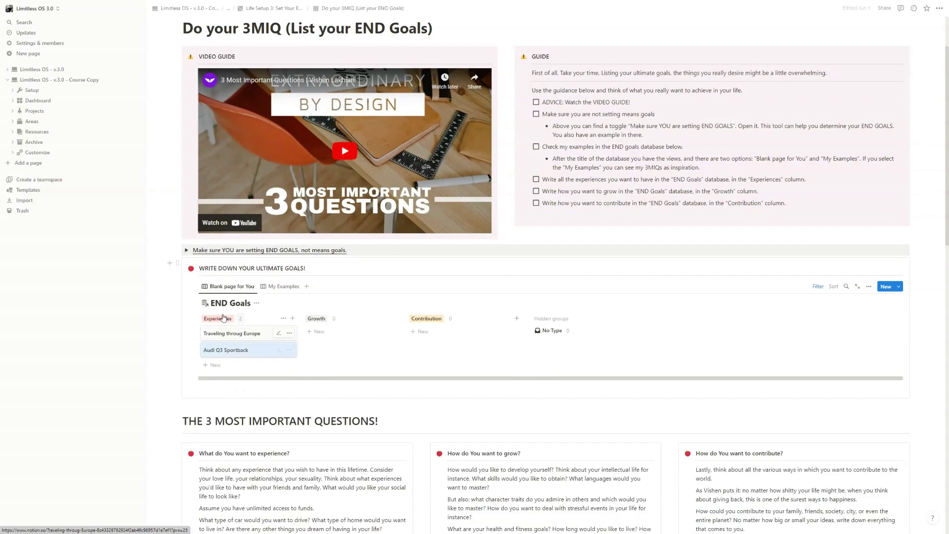
click(218, 365)
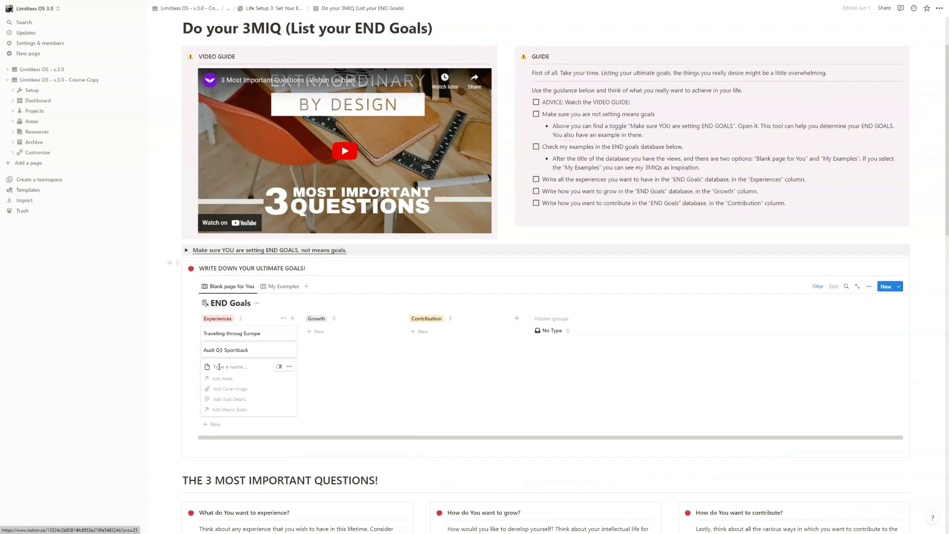
text(Visit)
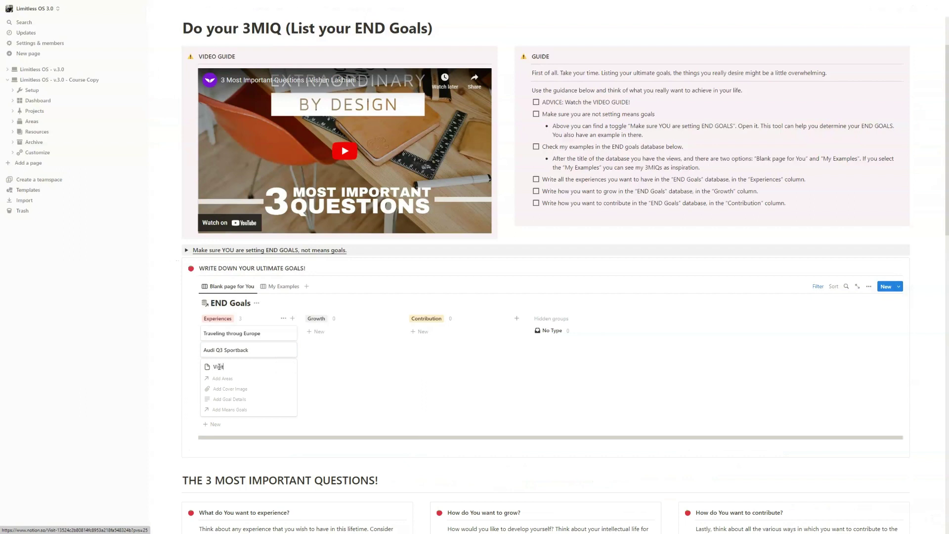
text( Machu Pichu)
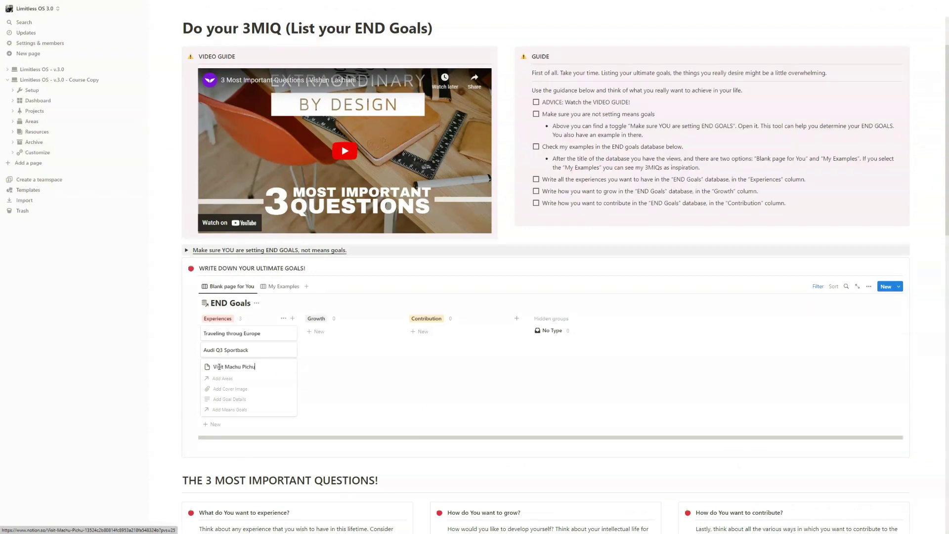
key(Return)
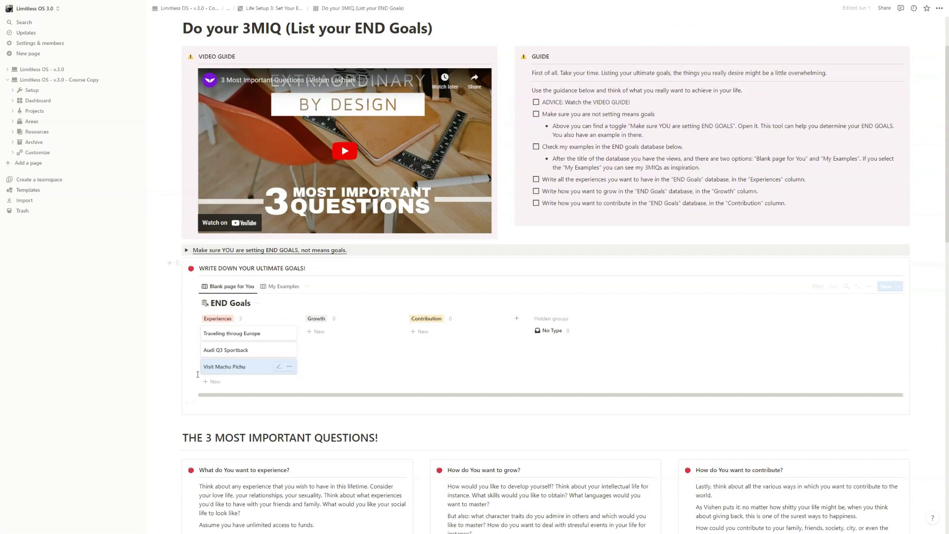
Add 'Caravan through Europe' and 'Watch an NBA GAme' cards under Experiences
click(215, 382)
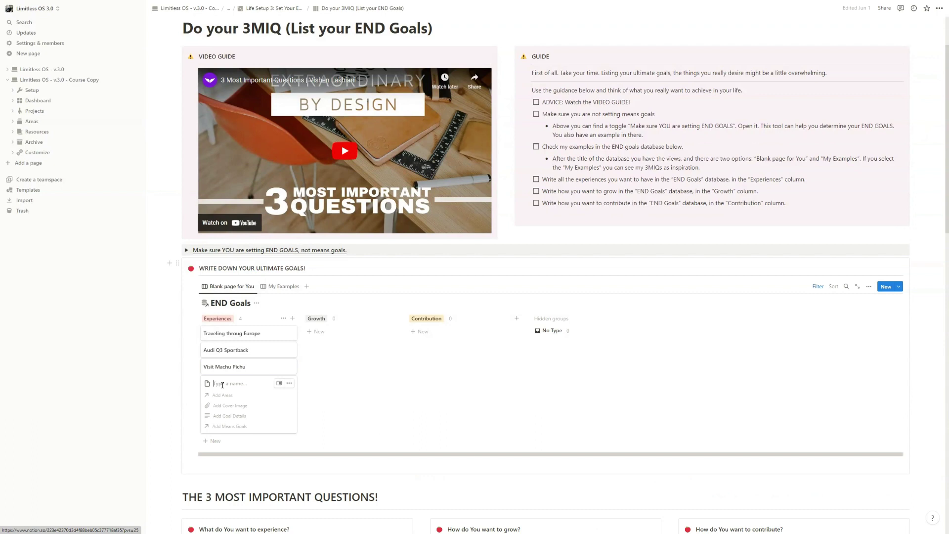
text(Carav)
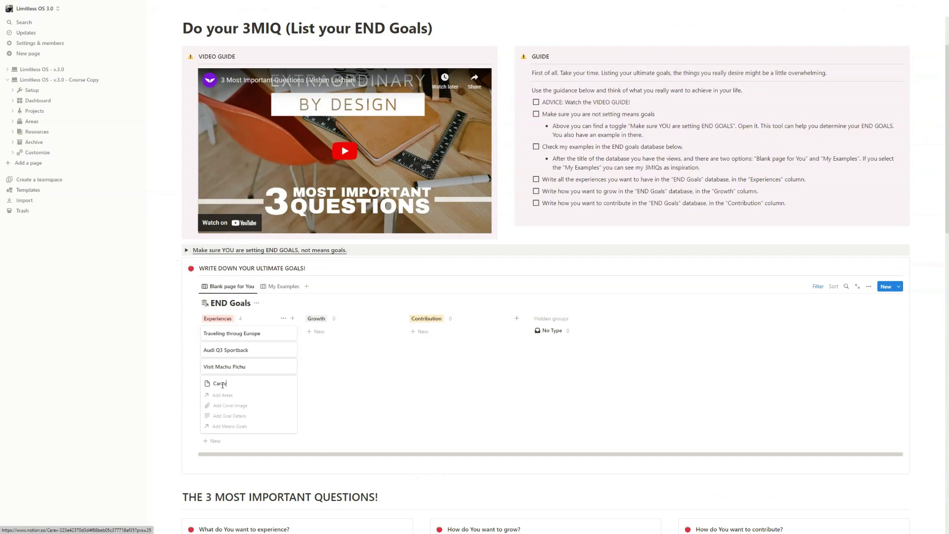
text(an through )
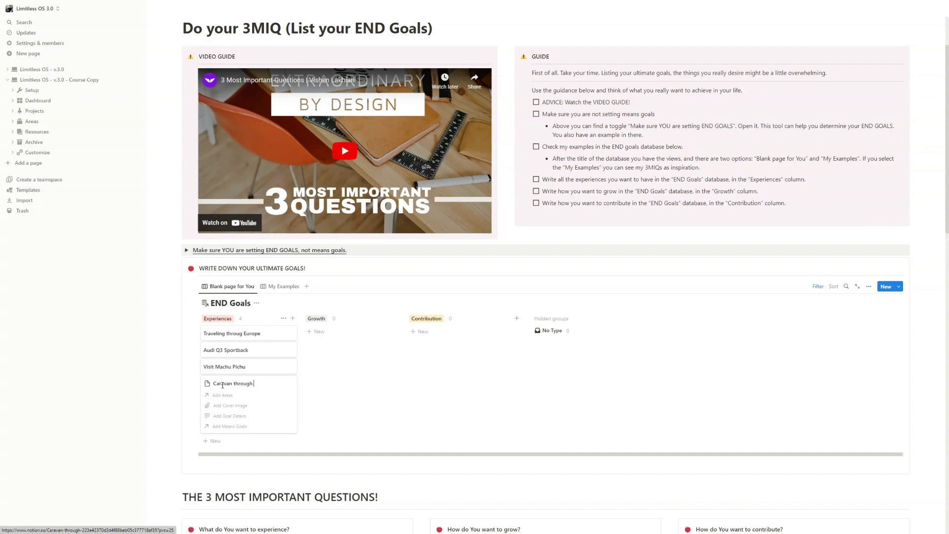
text(Europe)
key(Escape)
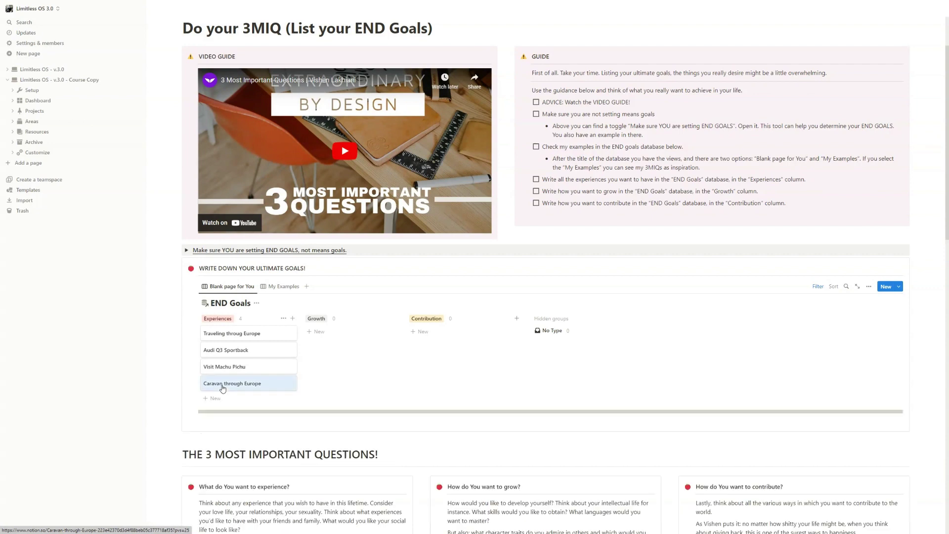
click(215, 398)
text(Wa)
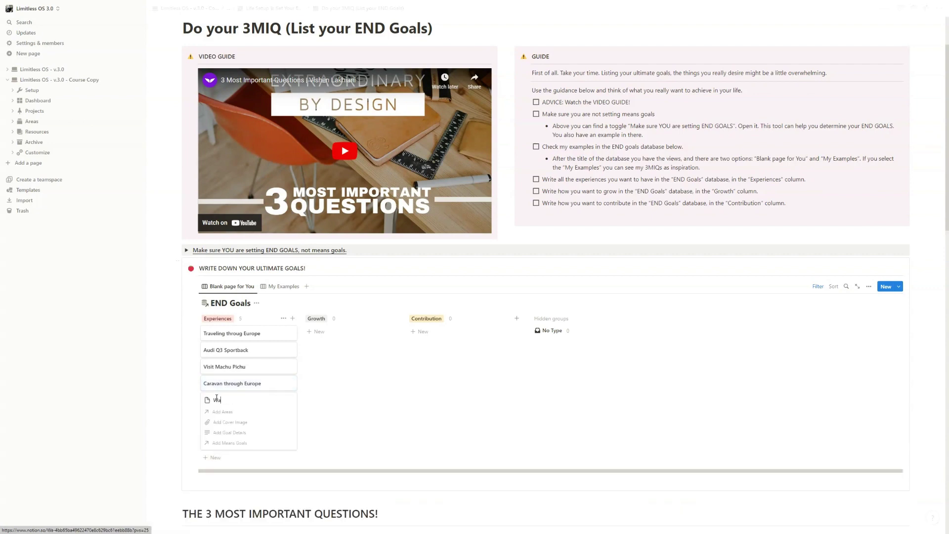
text(tch an NB)
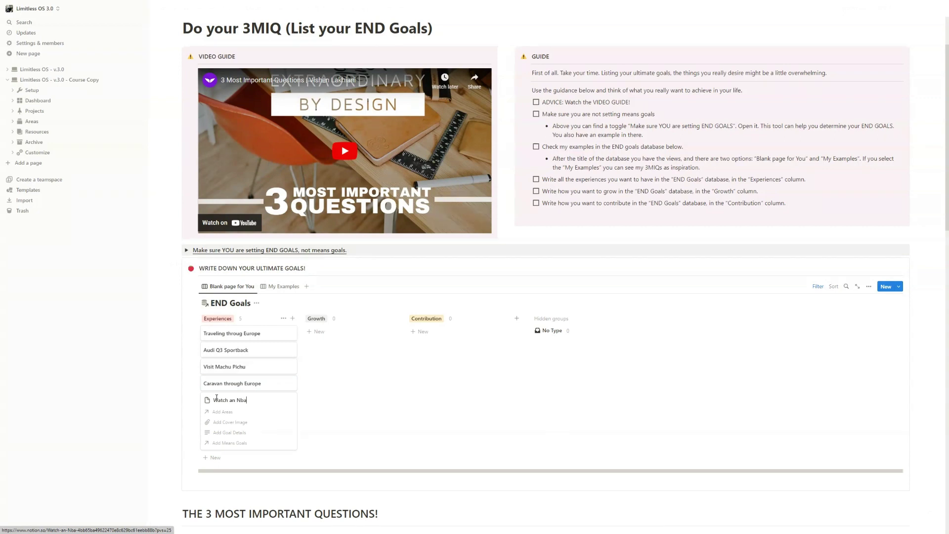
text(A GAM)
text(e)
key(Escape)
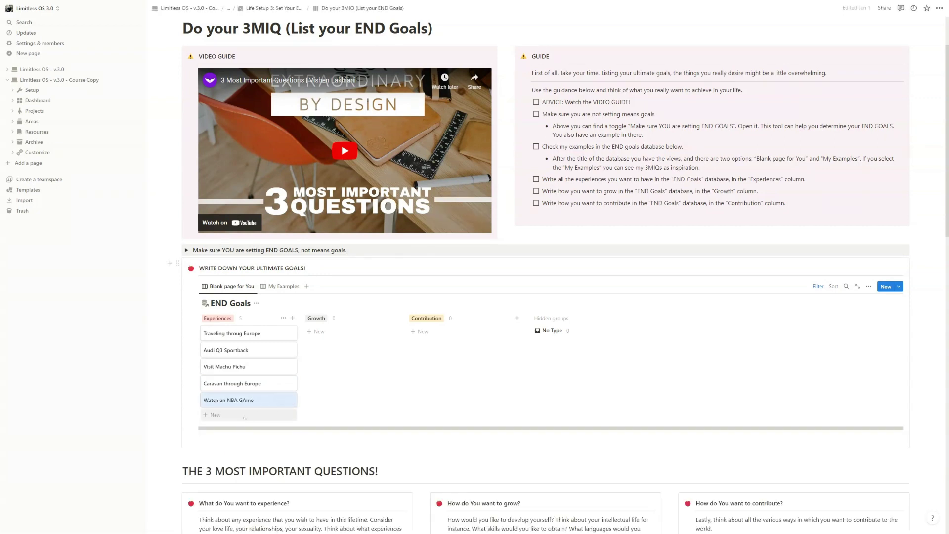
Add 'Be Fit and Healthy' and 'Live to 100' cards to the Growth column
click(318, 331)
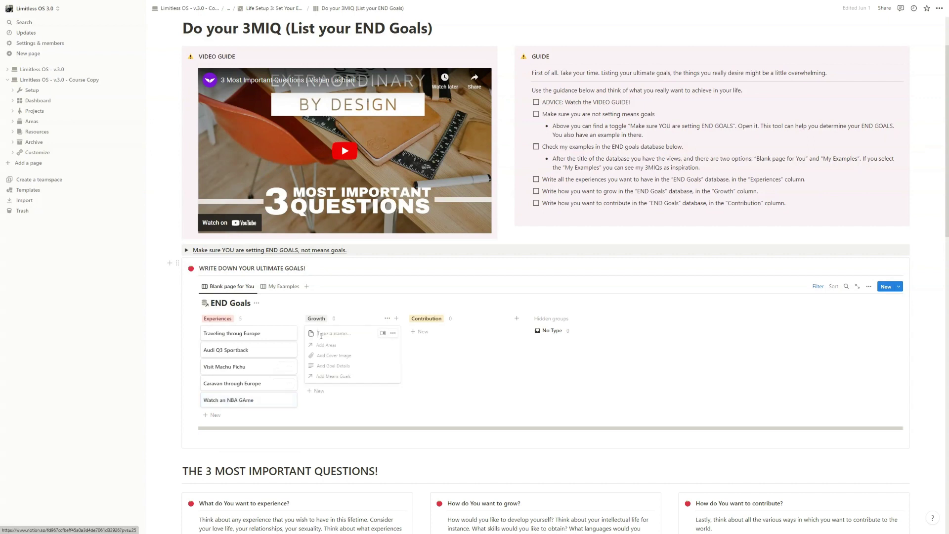
text(Be Fi)
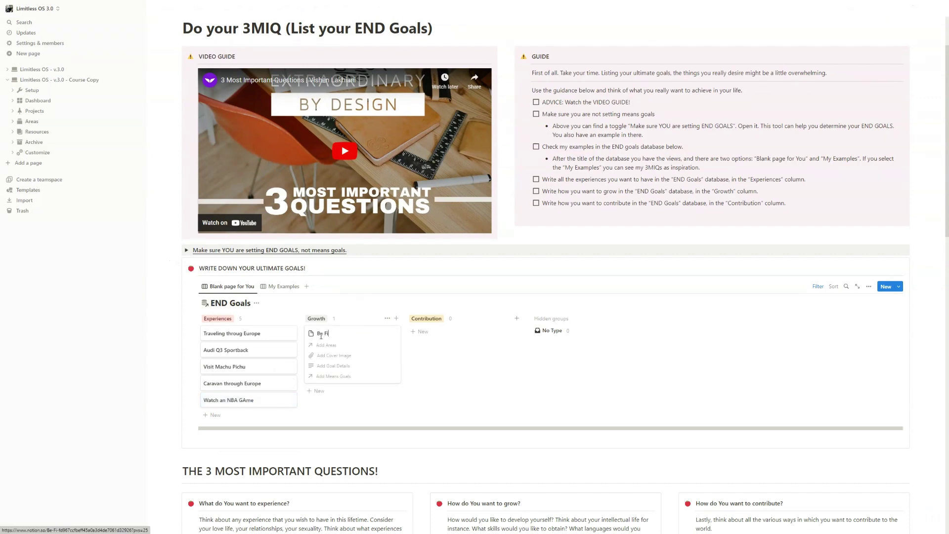
text(t and Healthy)
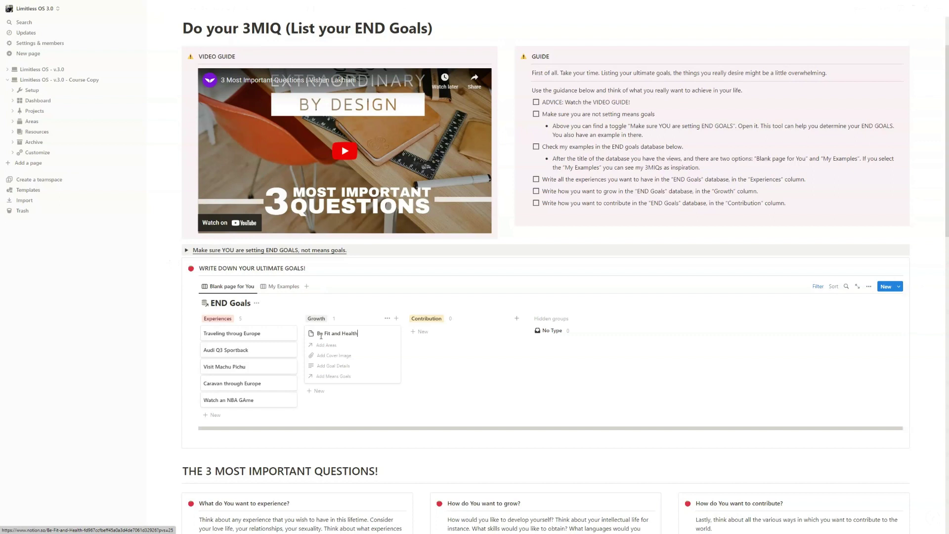
key(Escape)
click(318, 349)
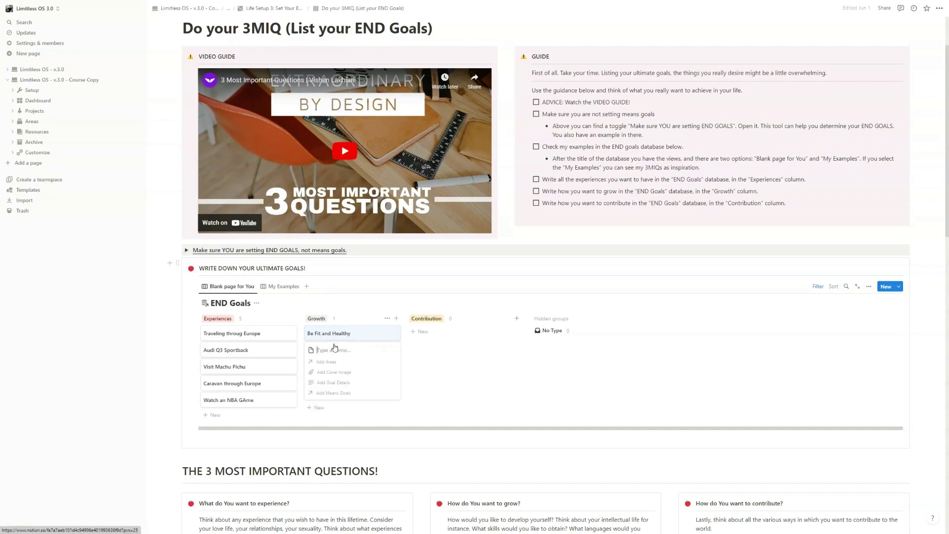
text(Live to 100)
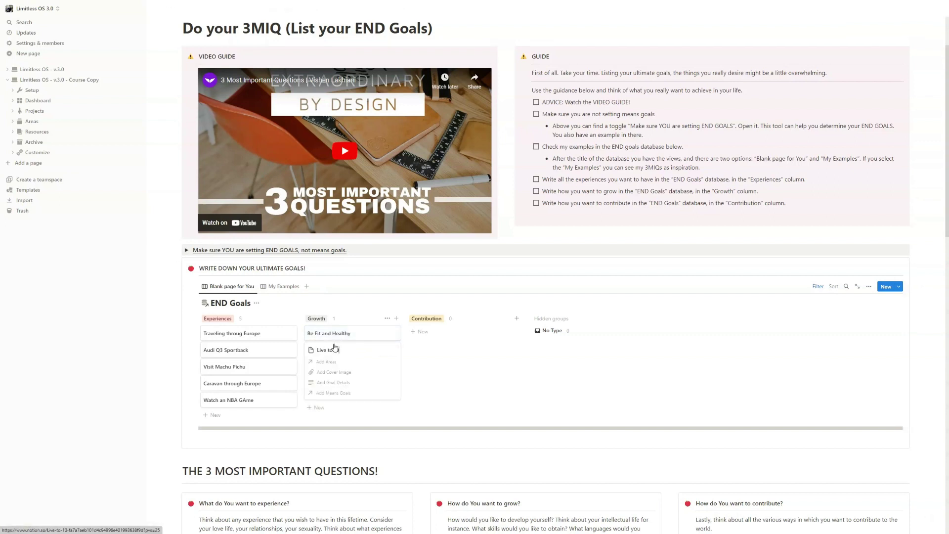
key(Escape)
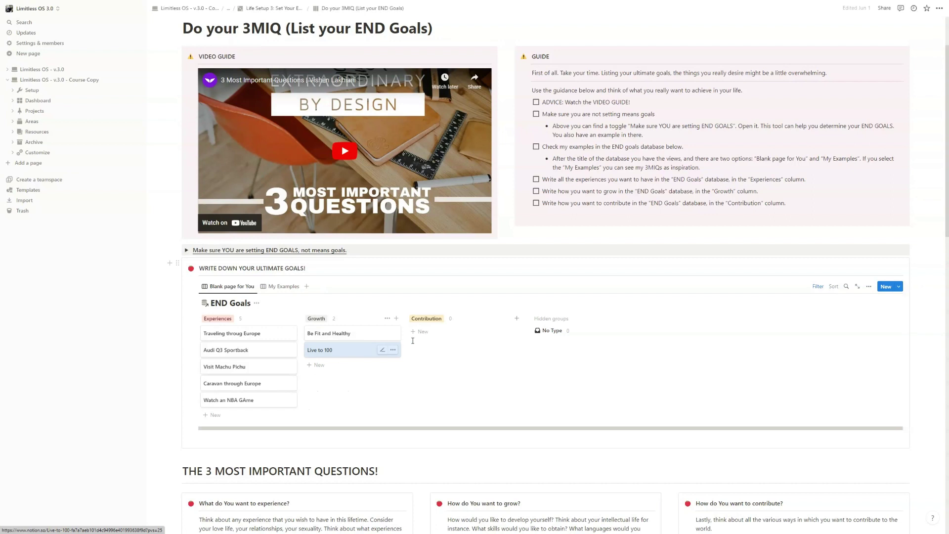
Add 'Come up with a cure for cancer' and 'Help my father RETIRE' under Contribution, then expand the END-goals toggle
click(430, 332)
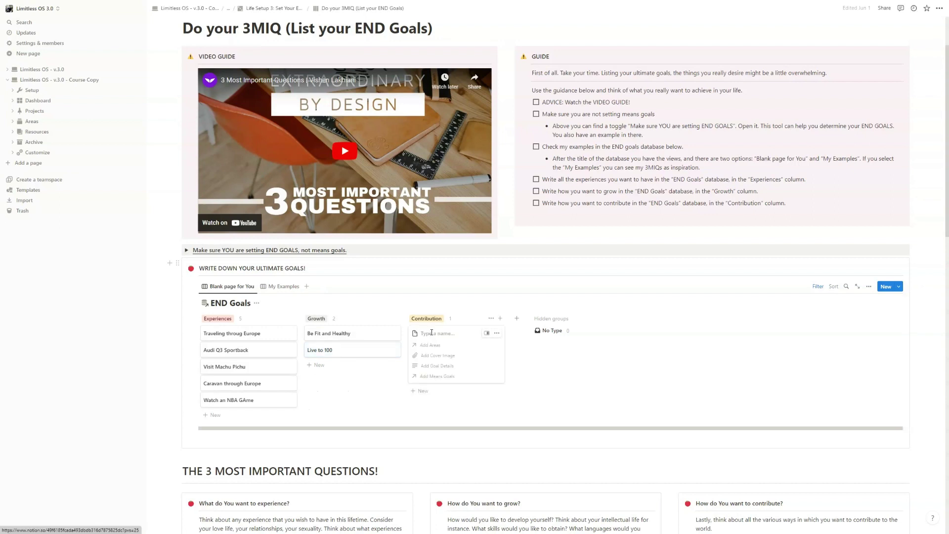
text(C)
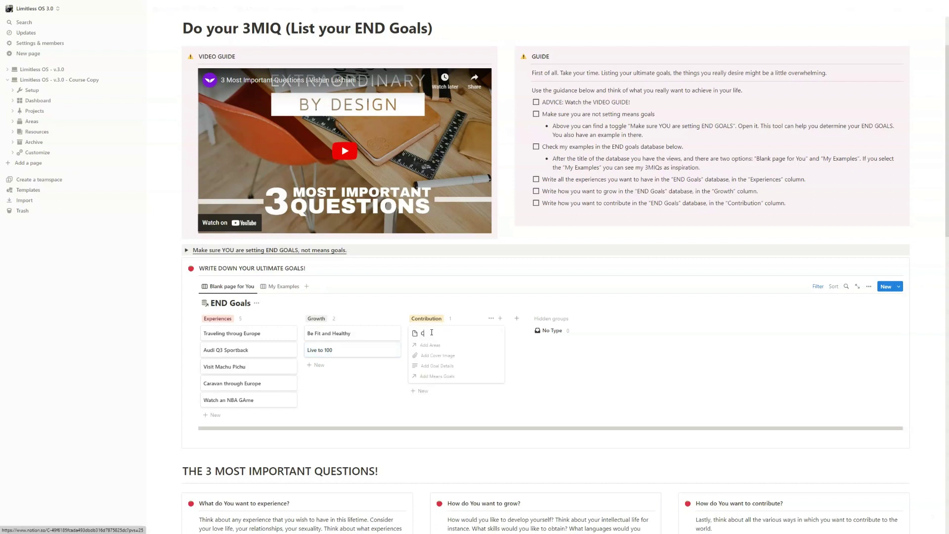
text(ome up with a cure fur)
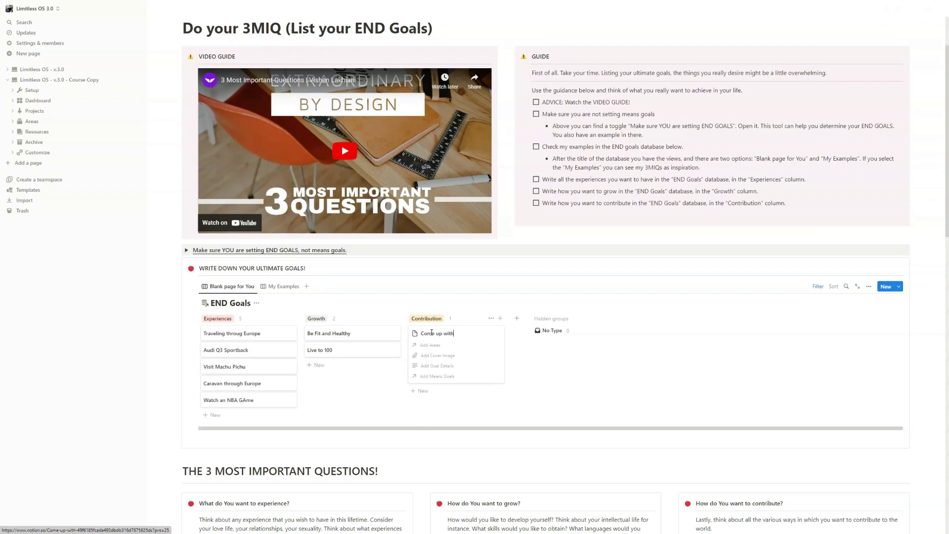
key(BackSpace)
key(BackSpace)
text(or cancer)
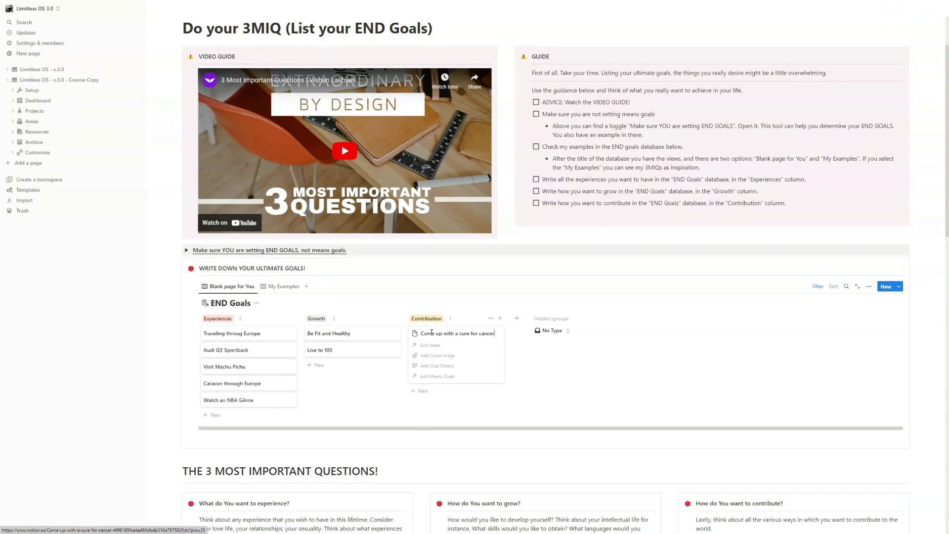
key(Escape)
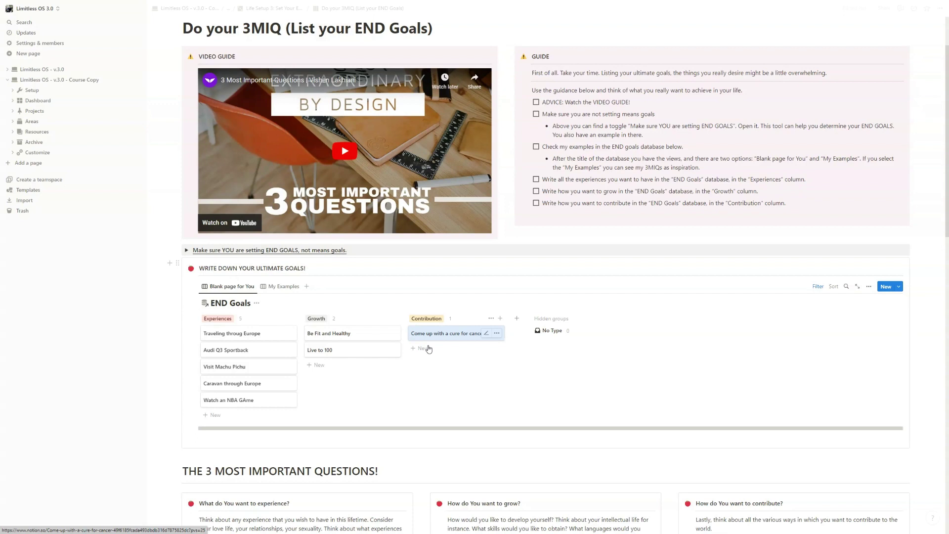
click(431, 349)
text(Help my F)
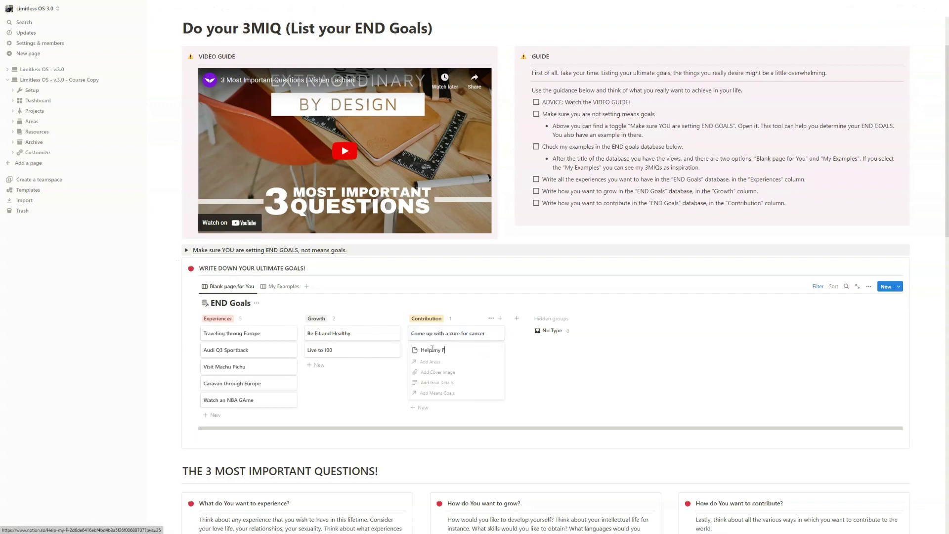
key(BackSpace)
text(father RETIRE)
key(Return)
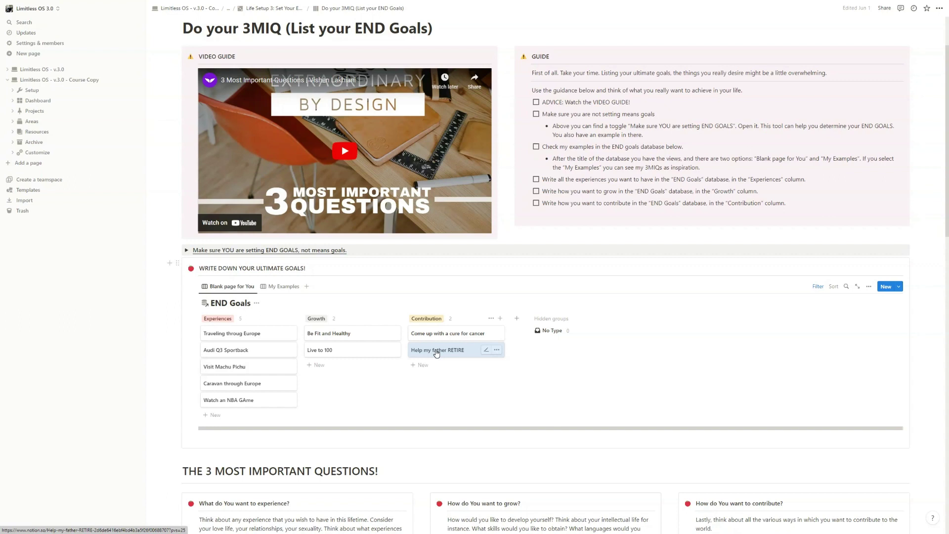
click(186, 250)
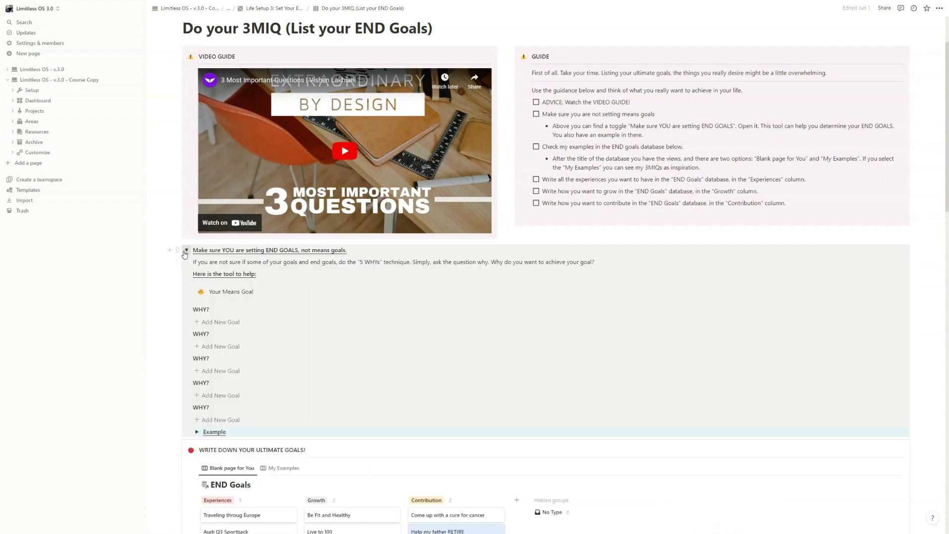
Answer the first two WHYs with 'I want a new job' and 'To make more money'
click(242, 323)
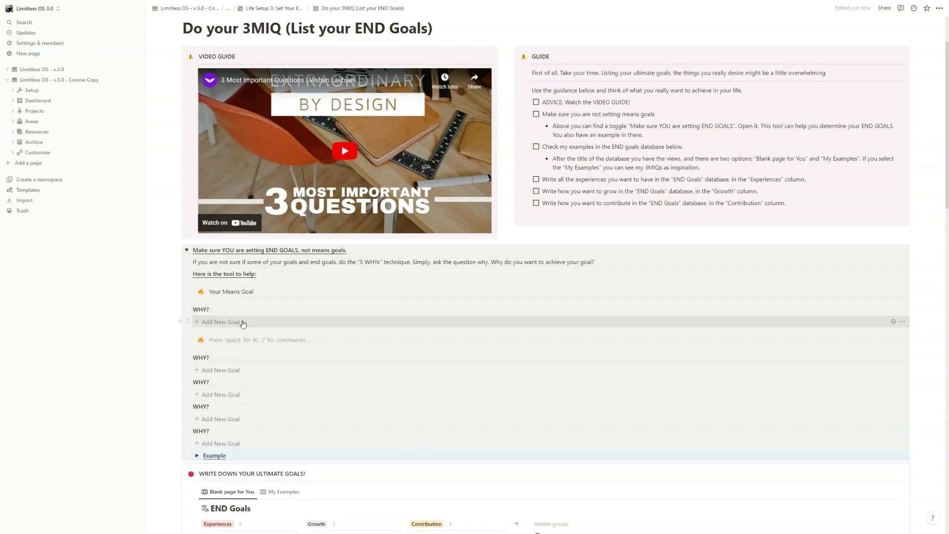
text(I wa)
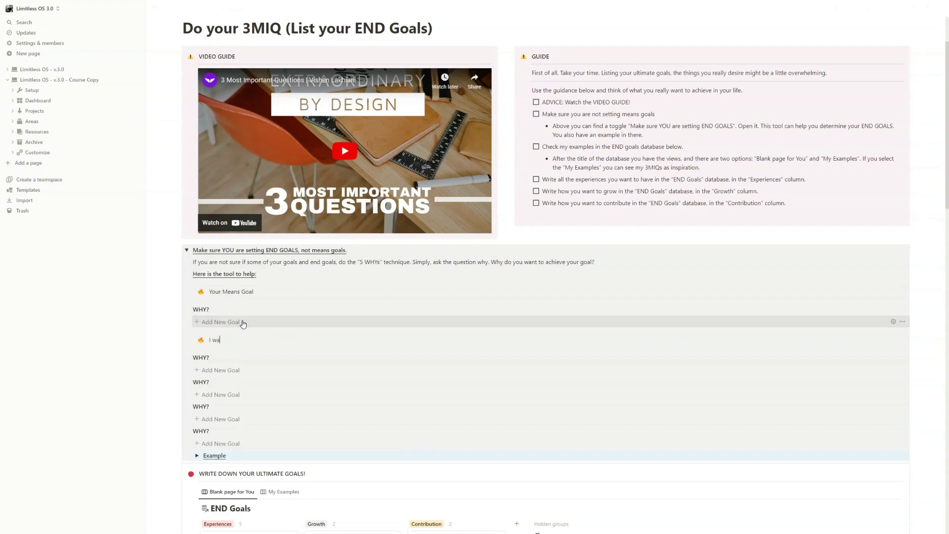
text(nt a new job)
click(264, 339)
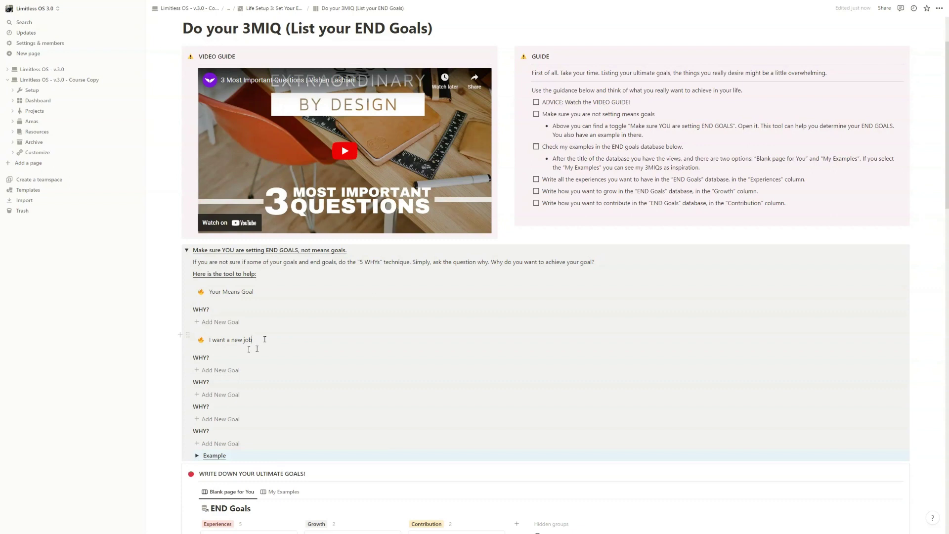
click(235, 371)
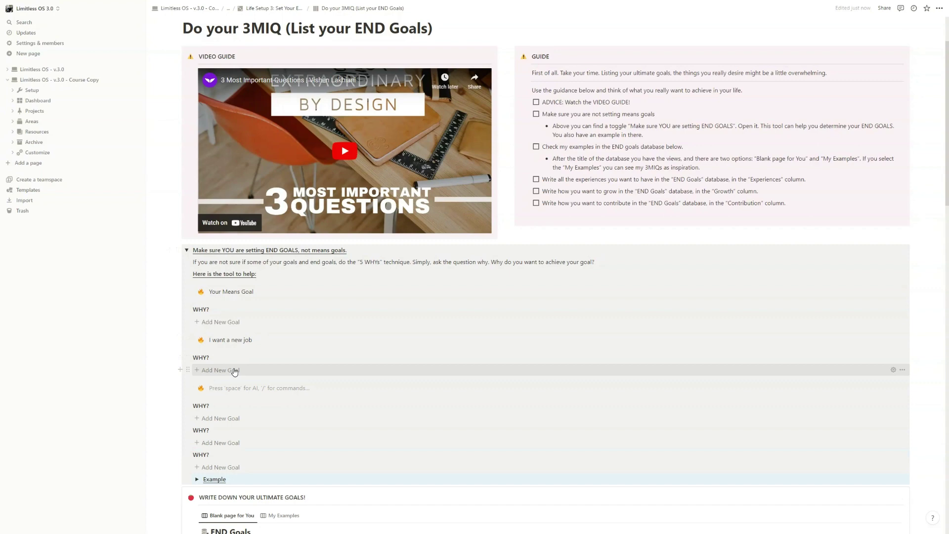
text(To make more )
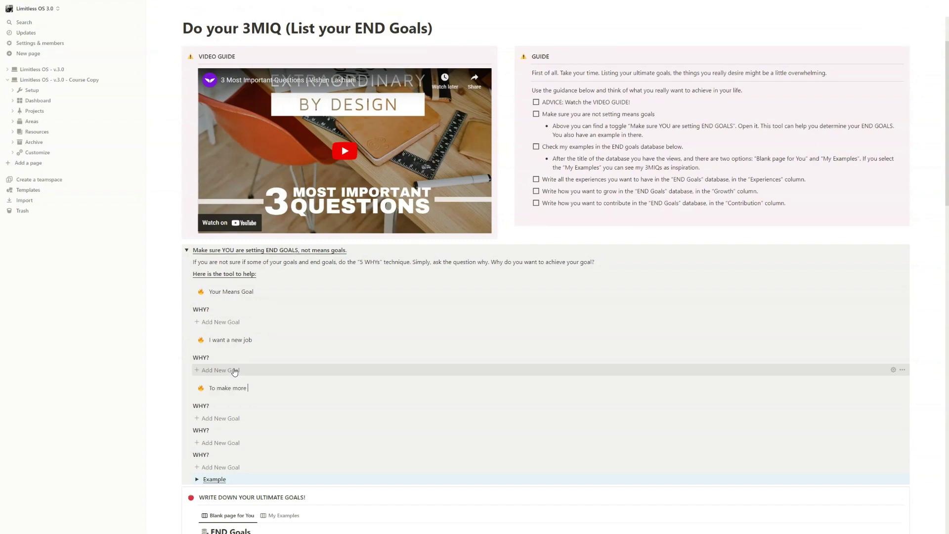
text(money)
key(Return)
Answer the third WHY with 'Travel more', followed by 'Buy a new house'
scroll(247, 374, down, 2)
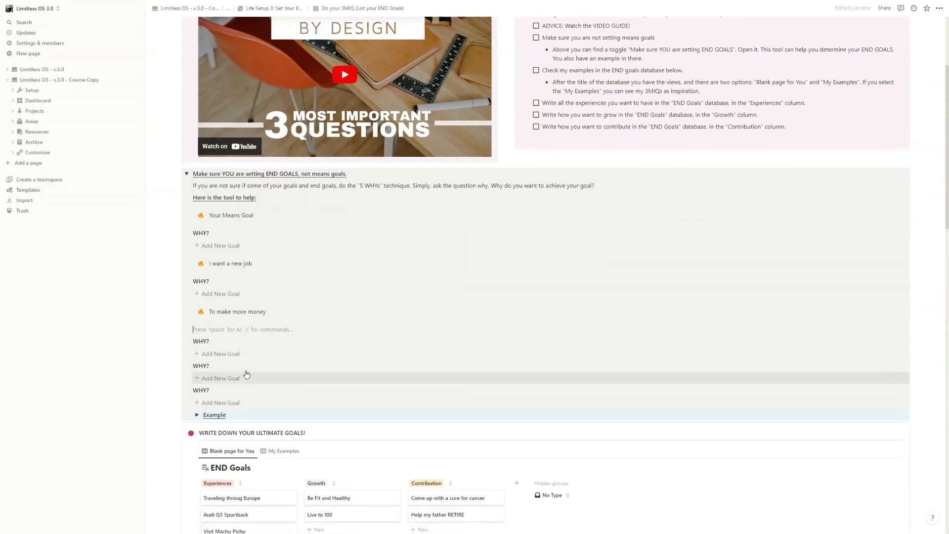
click(238, 352)
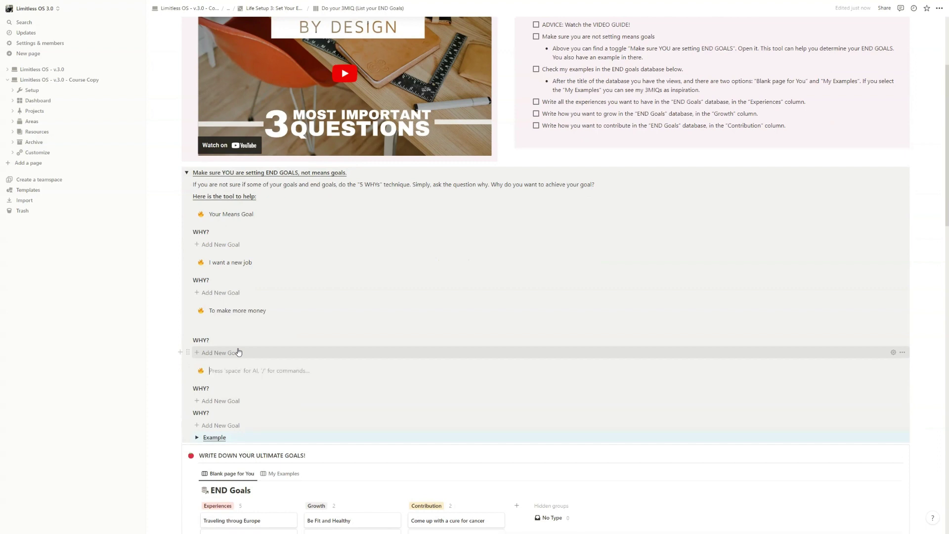
text(Travel more)
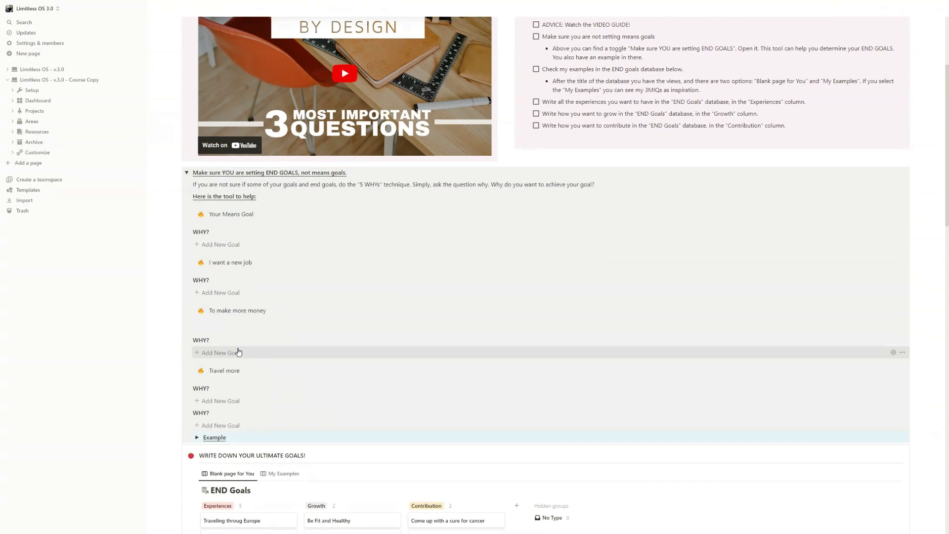
key(Return)
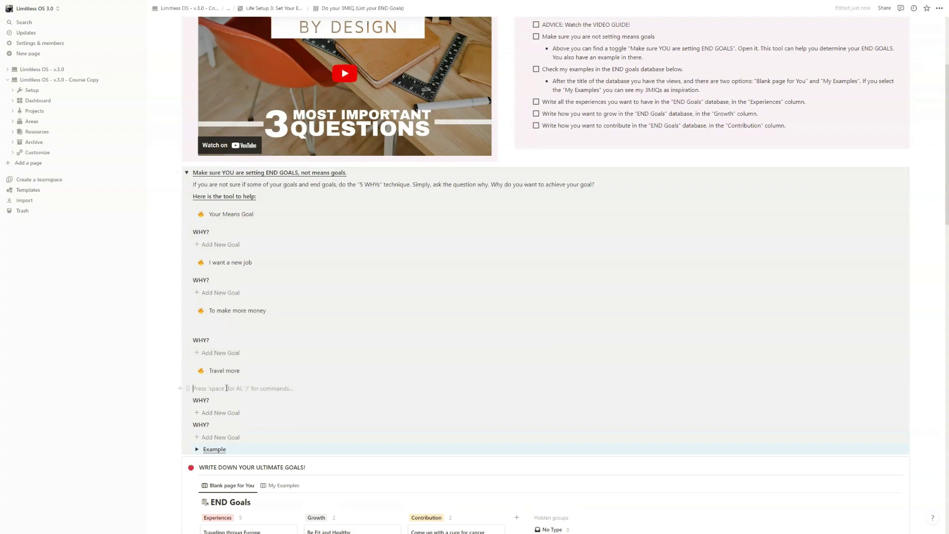
text(Buy a new )
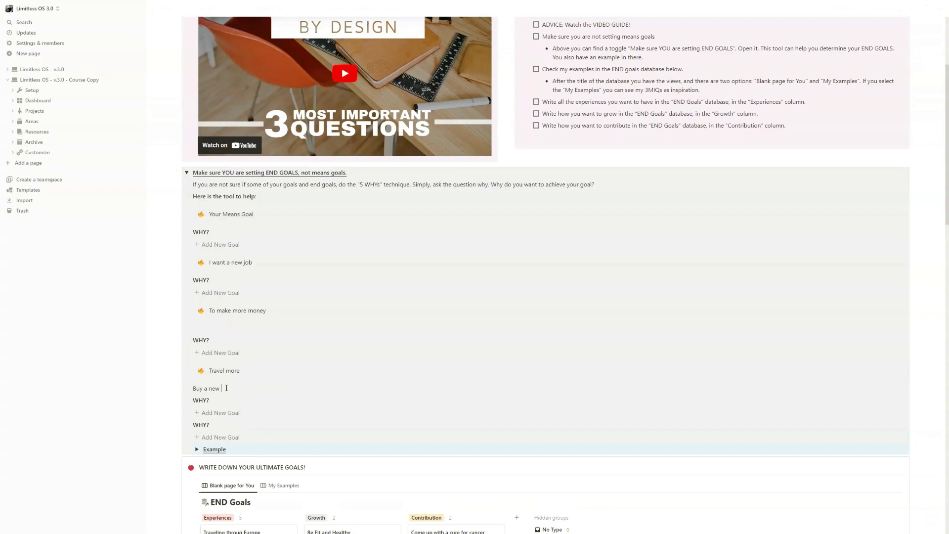
text(house)
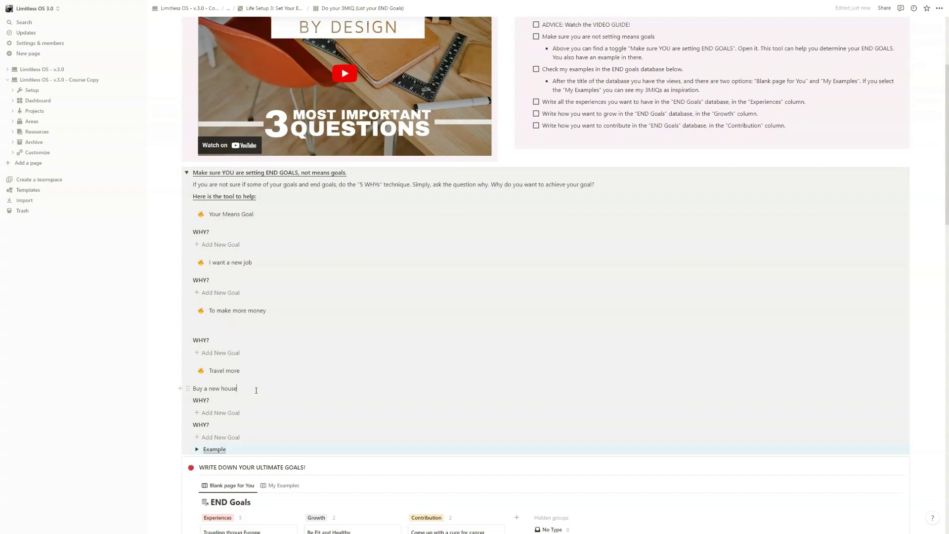
scroll(433, 259, down, 3)
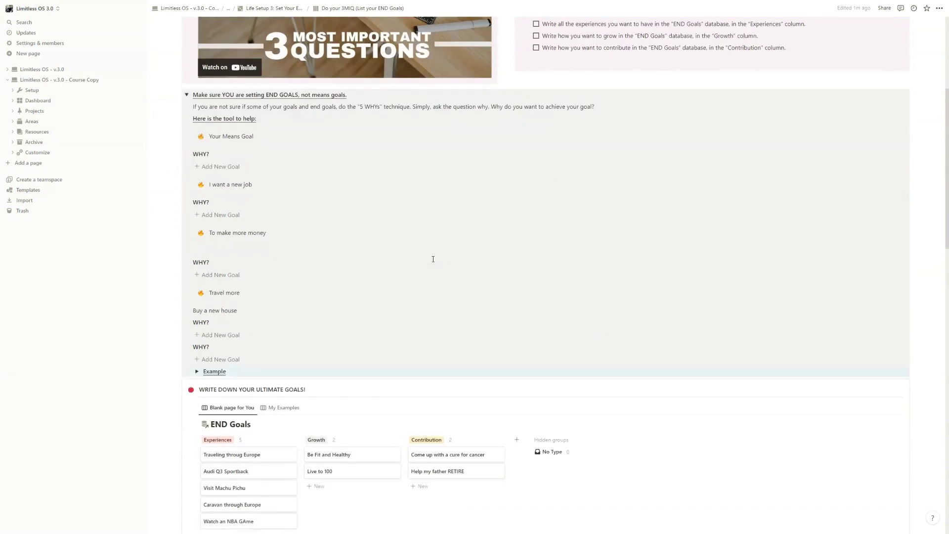
scroll(433, 259, up, 10)
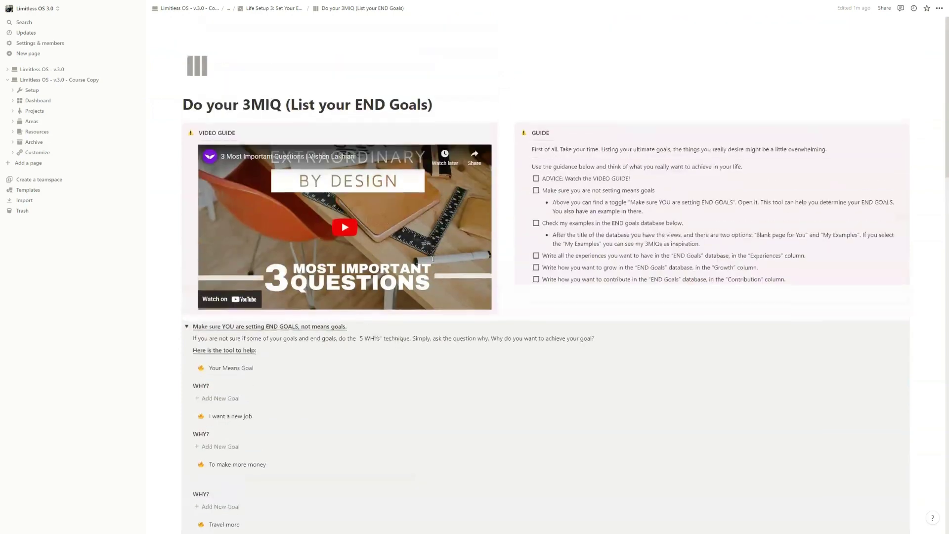
Open the Create your DreamBOARD! page via Life Setup 3
click(273, 8)
click(480, 215)
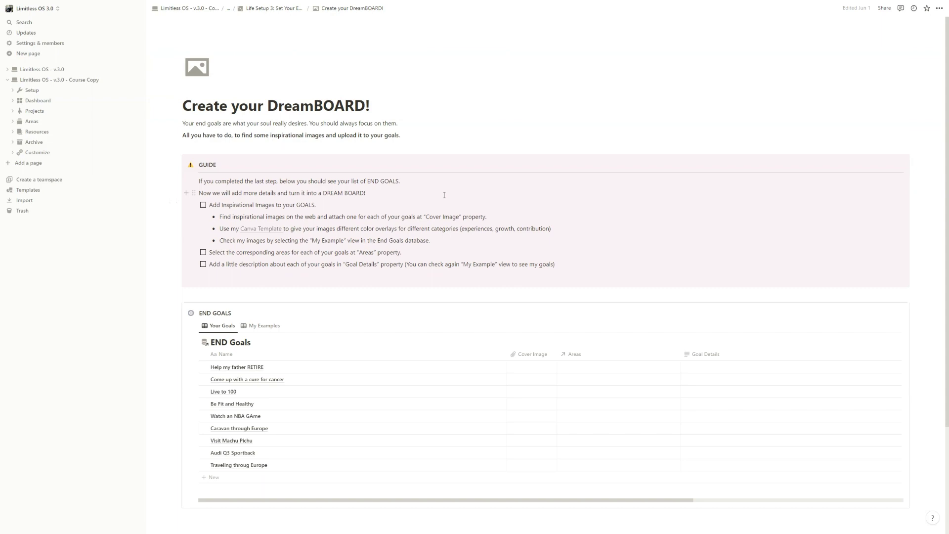
scroll(444, 195, down, 2)
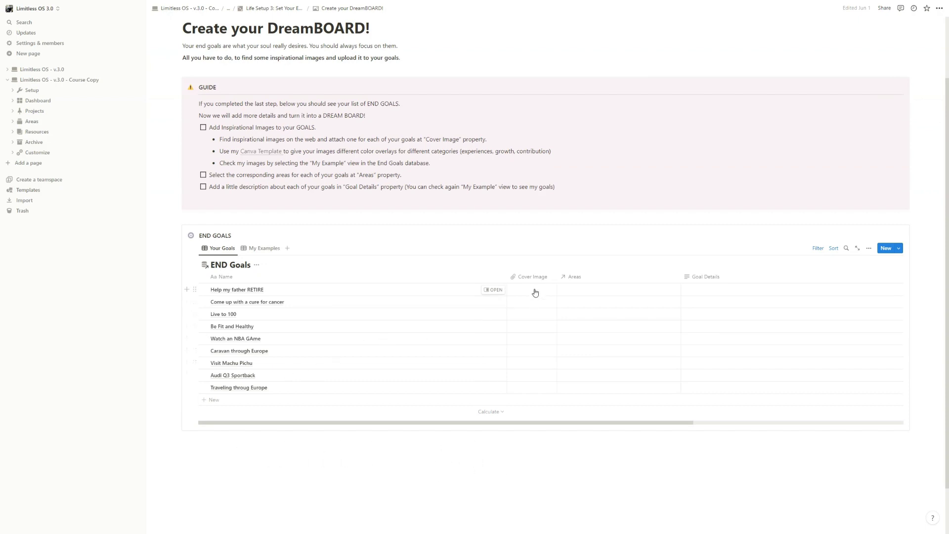
Set Areas: Friends & Family for Help my father RETIRE, Health for Live to 100 and Be Fit and Healthy
click(582, 294)
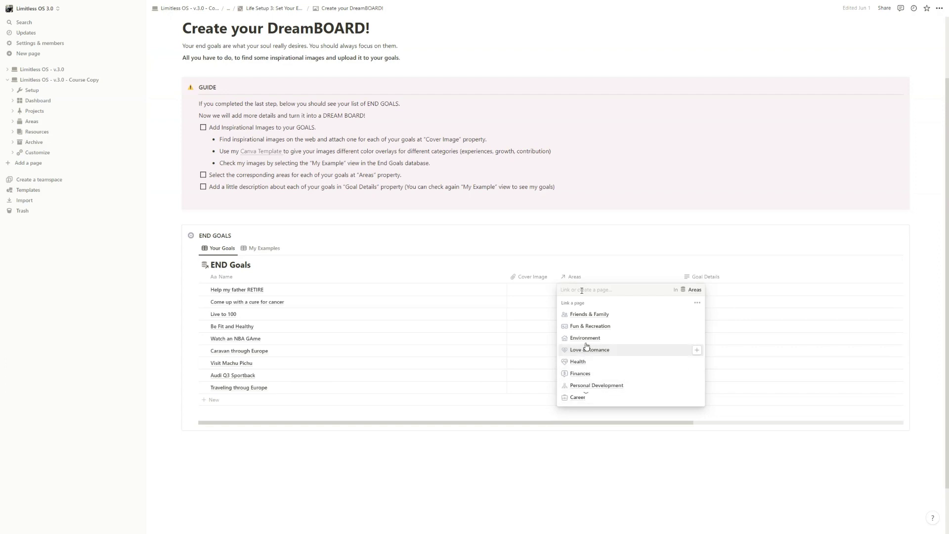
click(588, 315)
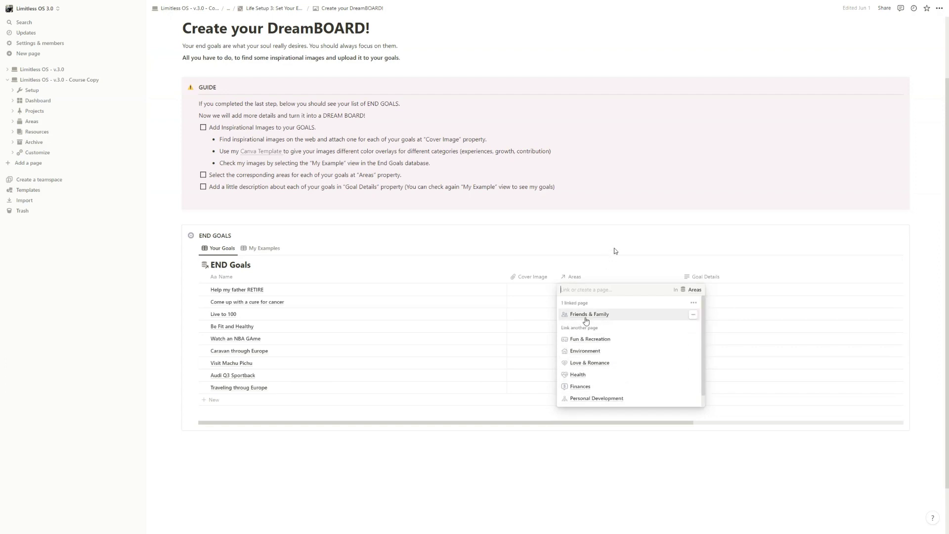
key(Escape)
click(610, 318)
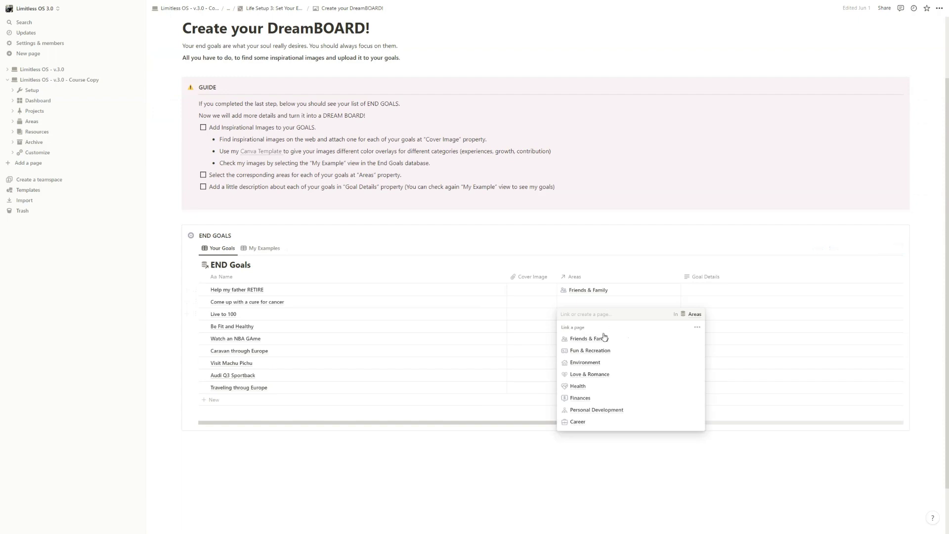
click(594, 387)
key(Escape)
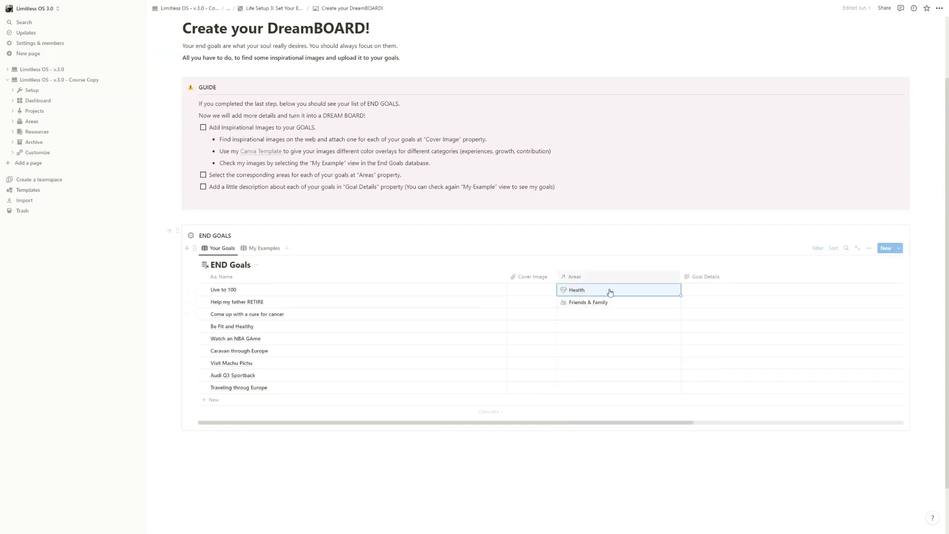
click(601, 328)
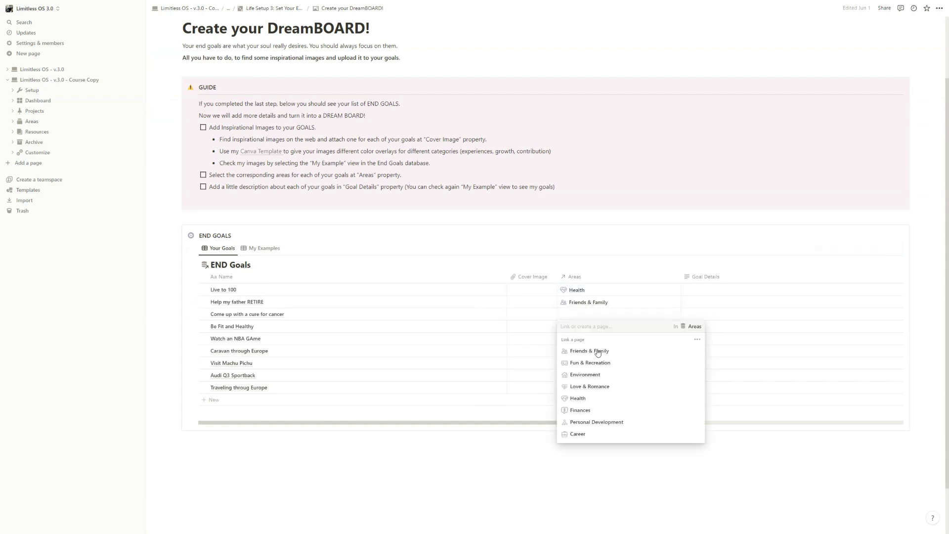
click(585, 400)
key(Escape)
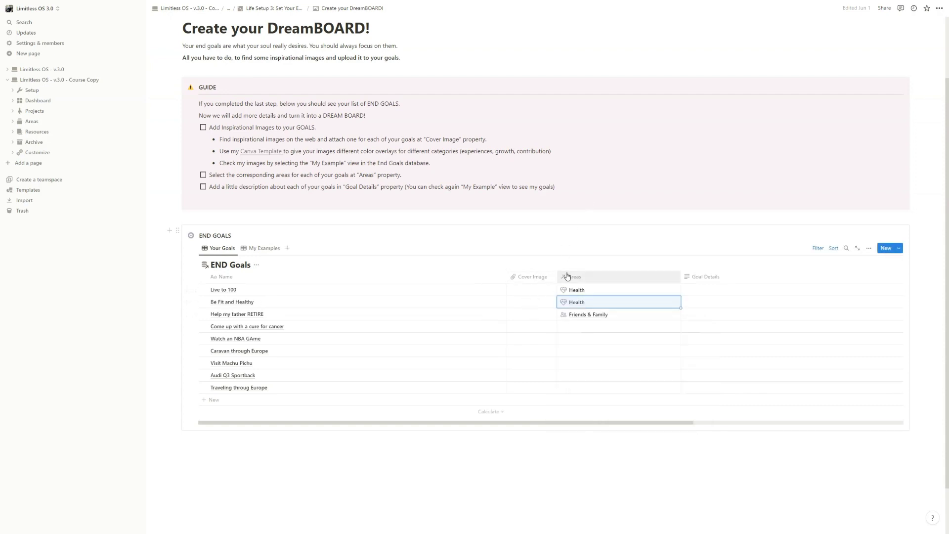
Switch the END Goals table to the My Examples view and browse its sample goals
scroll(718, 292, down, 1)
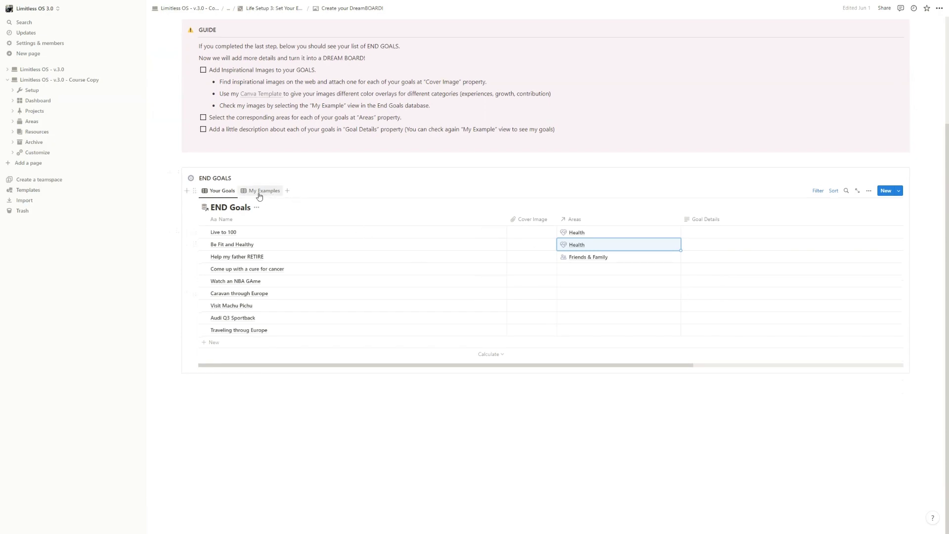
click(253, 192)
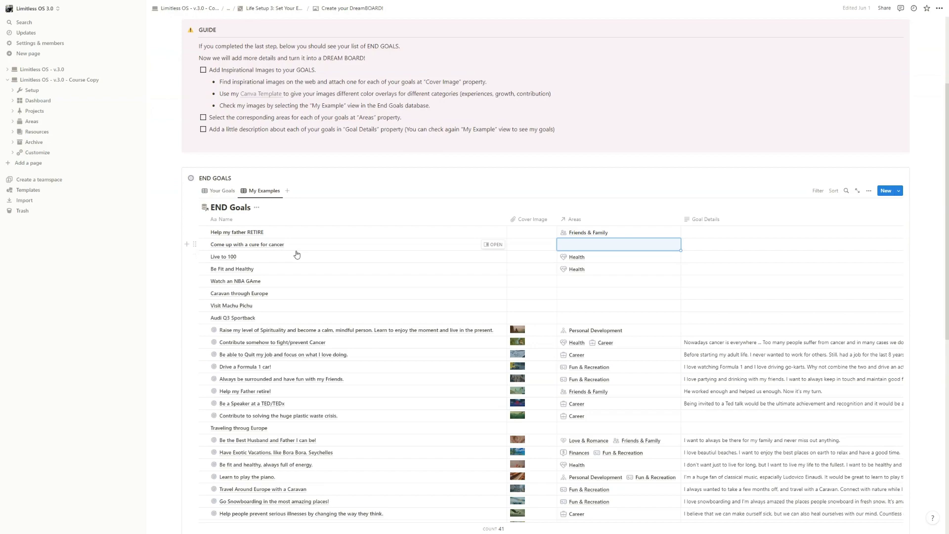
scroll(296, 255, down, 3)
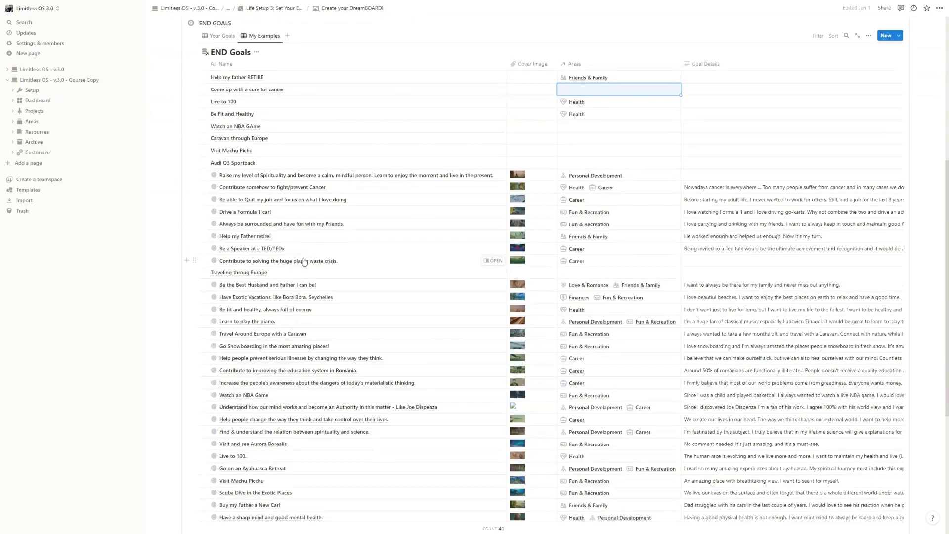
scroll(304, 262, down, 3)
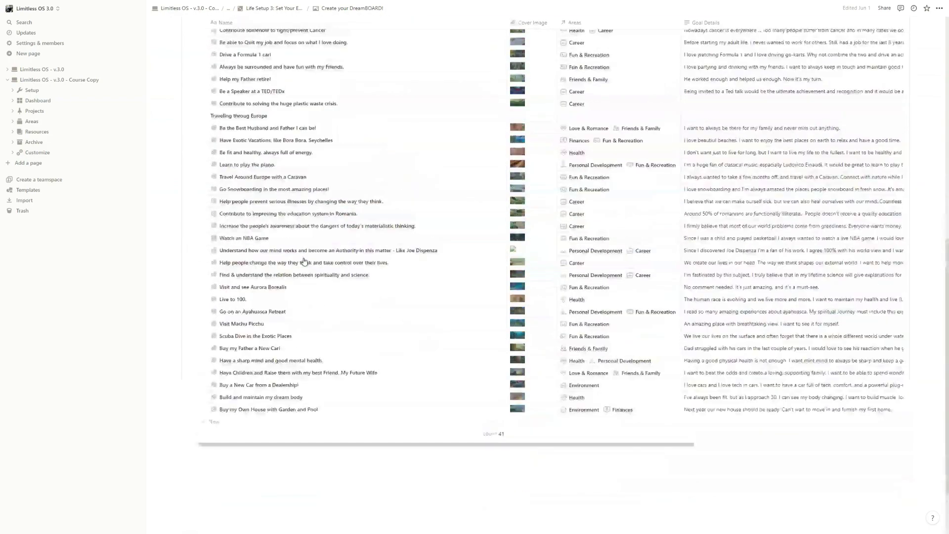
scroll(268, 220, up, 2)
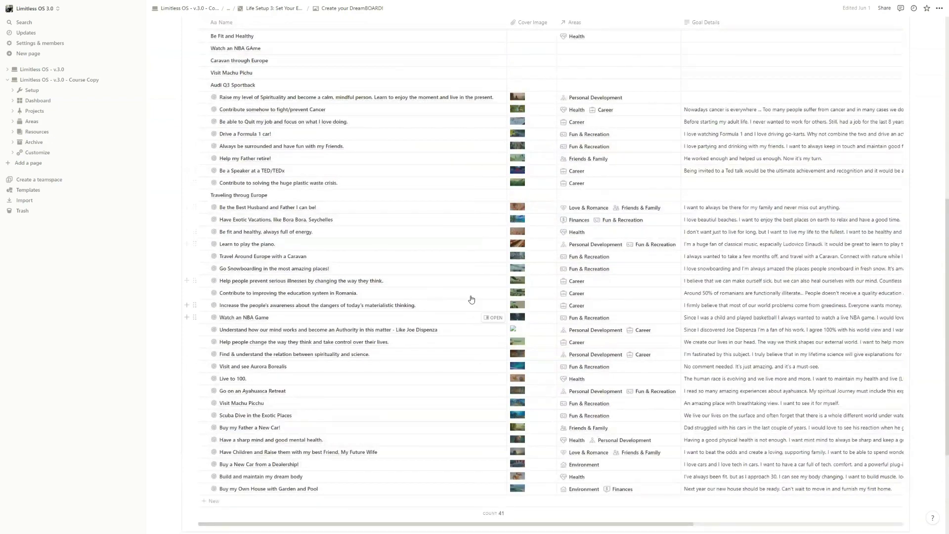
scroll(429, 288, up, 4)
scroll(428, 288, up, 3)
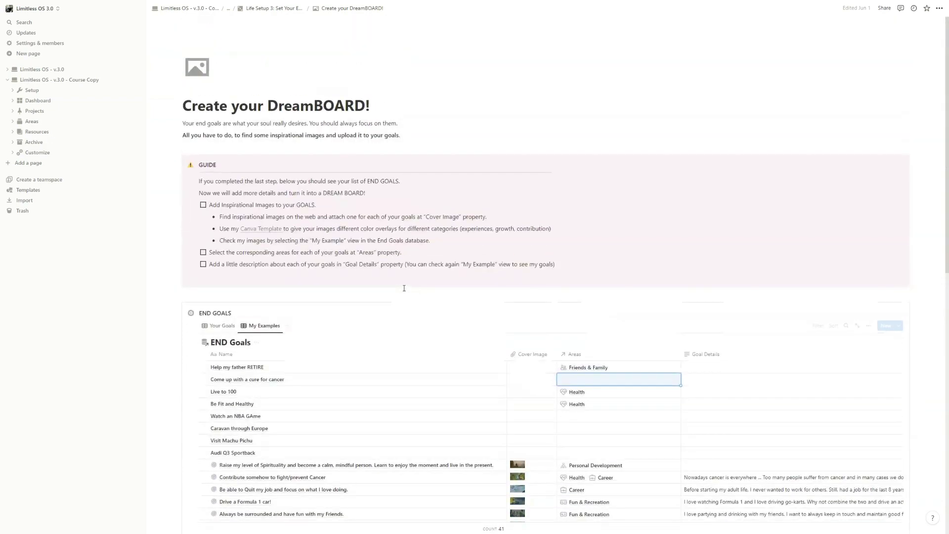
Go back to Life Setup 3 and open 'Create Means Goals in Service to Your End Goals'
click(275, 8)
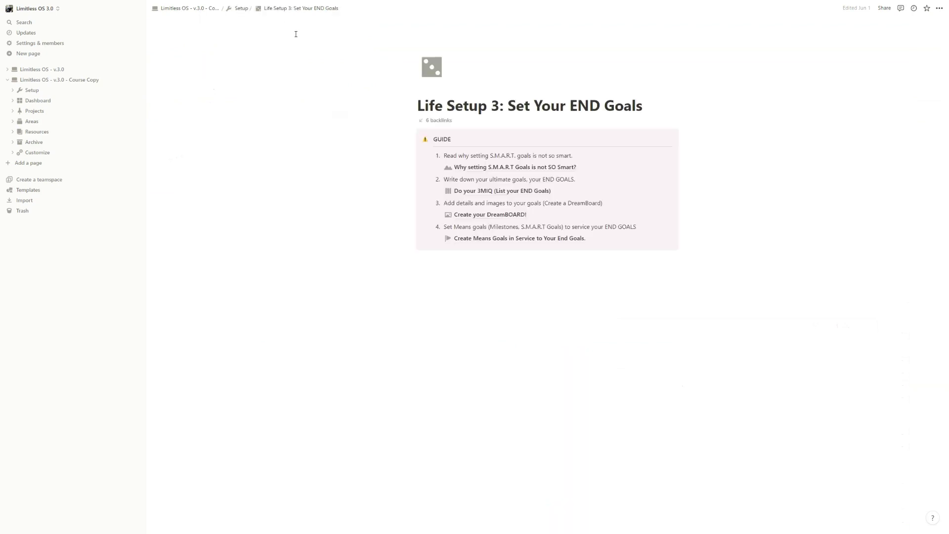
click(473, 240)
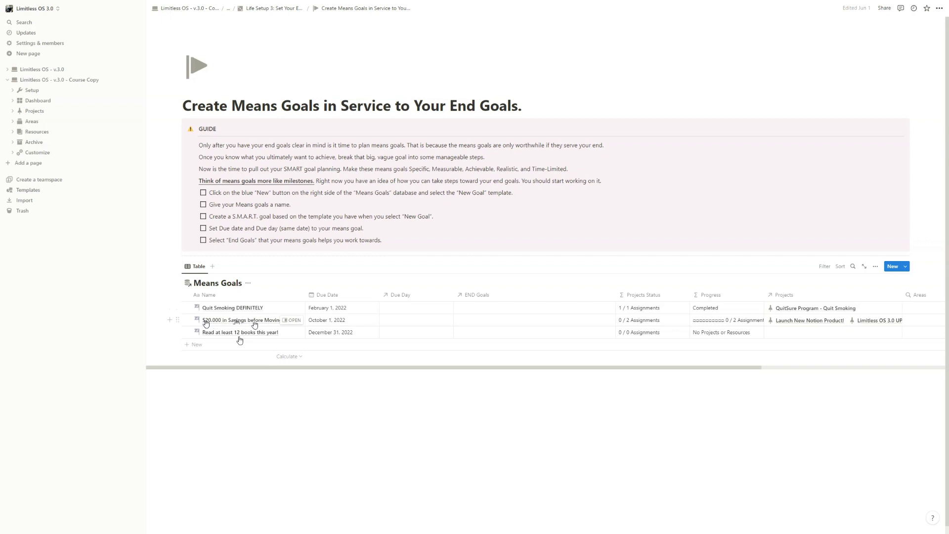
Add a 'New Goal' row to Means Goals, leaving Due Date and END Goals empty, then return to Life Setup 3
click(208, 350)
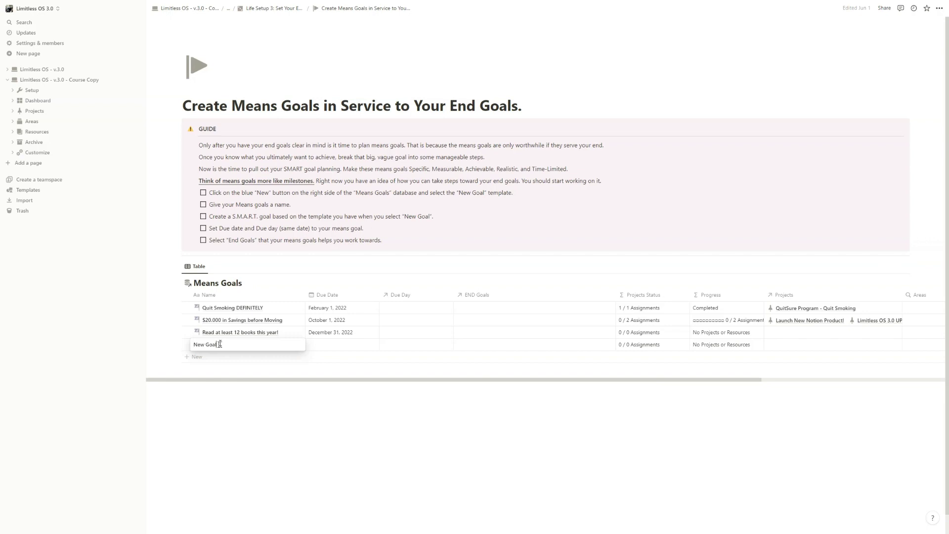
key(Return)
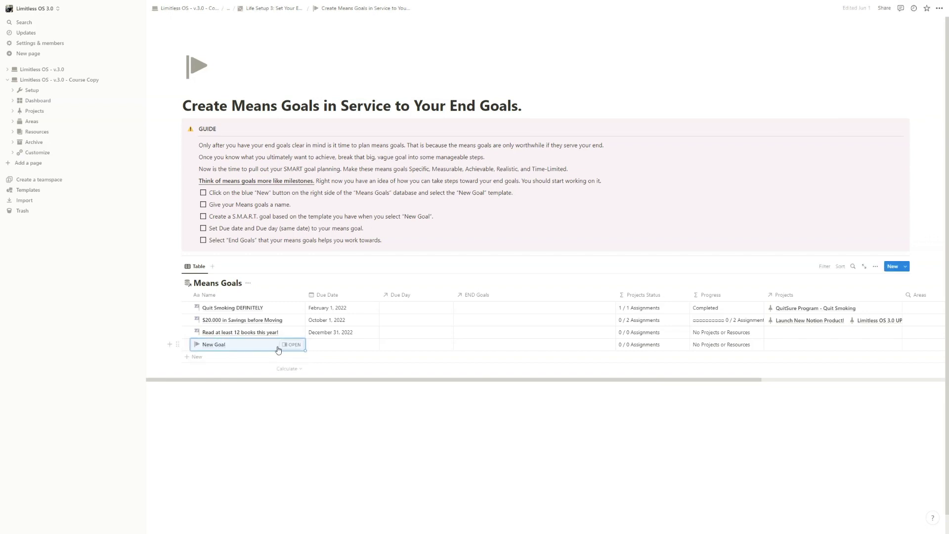
click(328, 345)
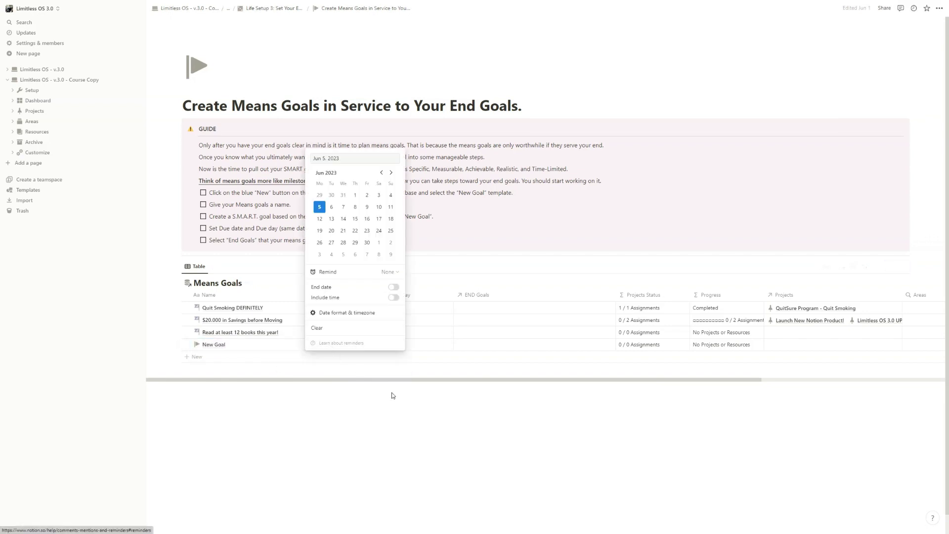
key(Escape)
click(472, 347)
click(483, 347)
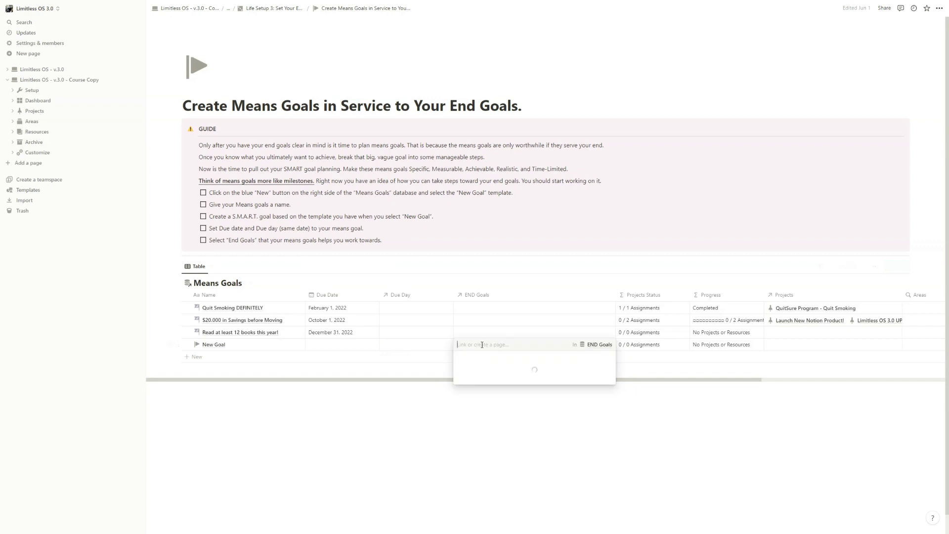
click(685, 447)
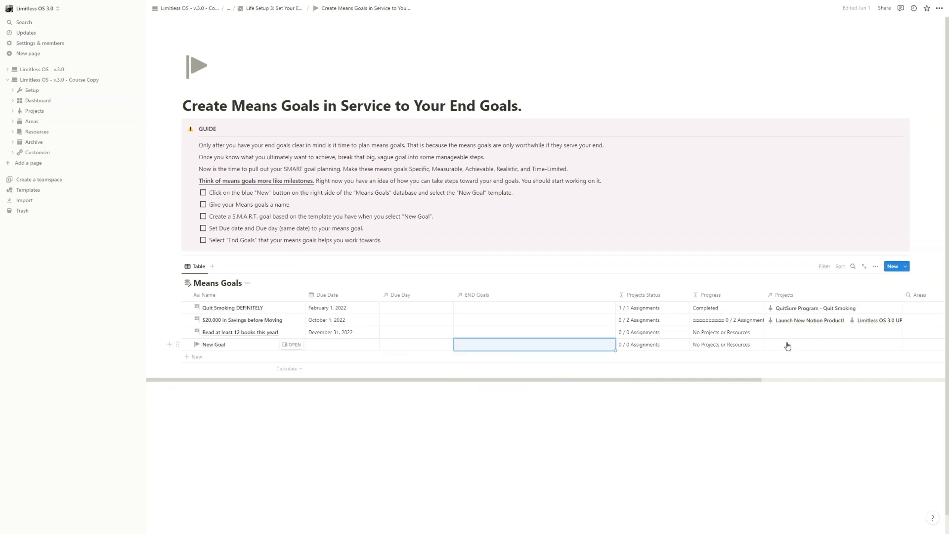
scroll(643, 348, right, 2)
scroll(569, 356, left, 2)
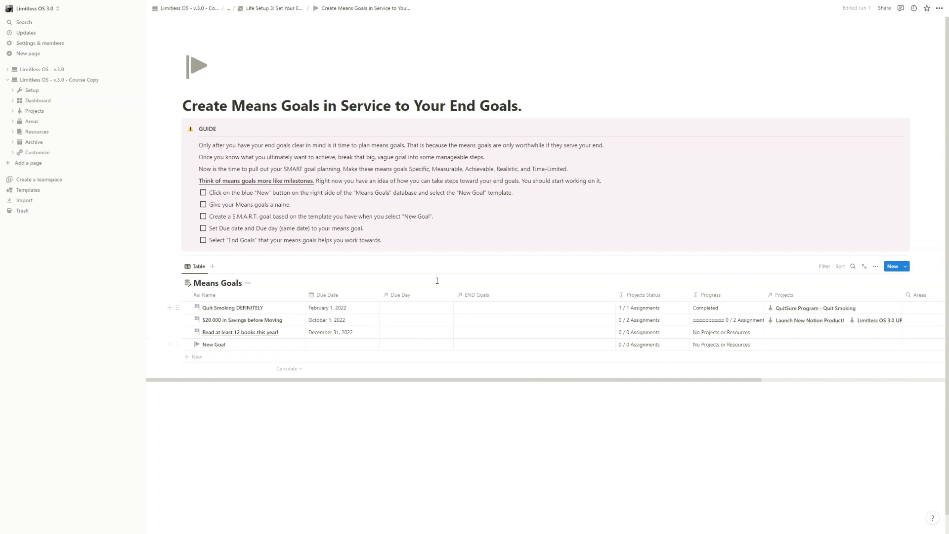
click(274, 8)
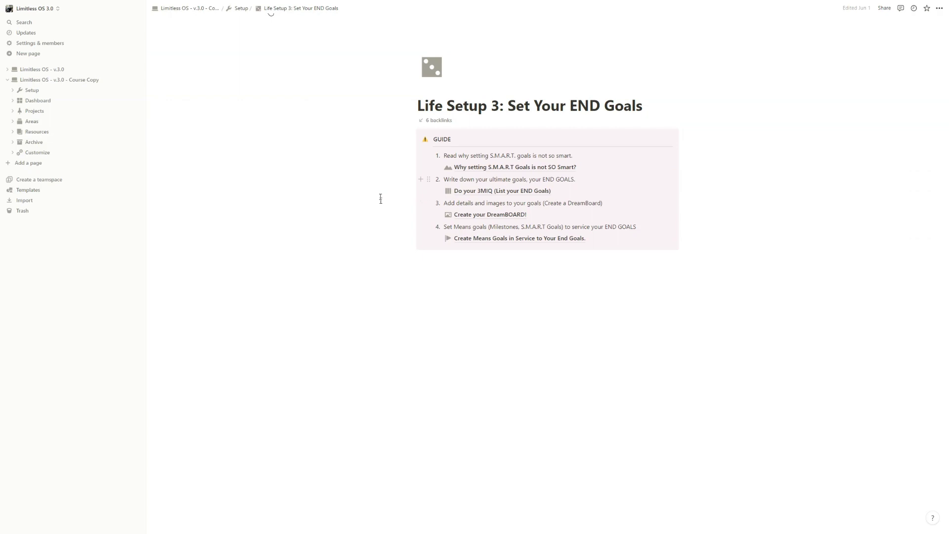
Review the END Goals board on Do your 3MIQ, then go to the Limitless OS - v.3.0 - Course Copy home page
click(491, 191)
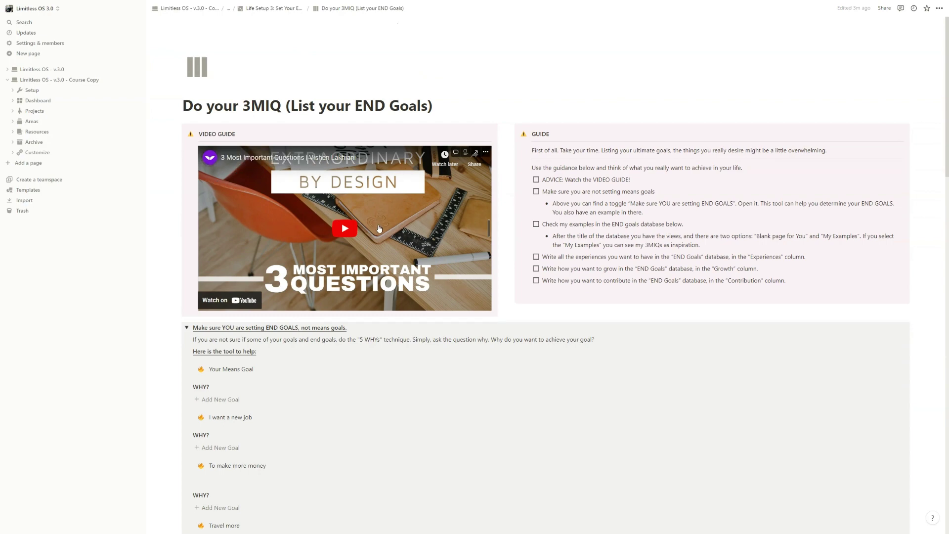
scroll(380, 228, down, 6)
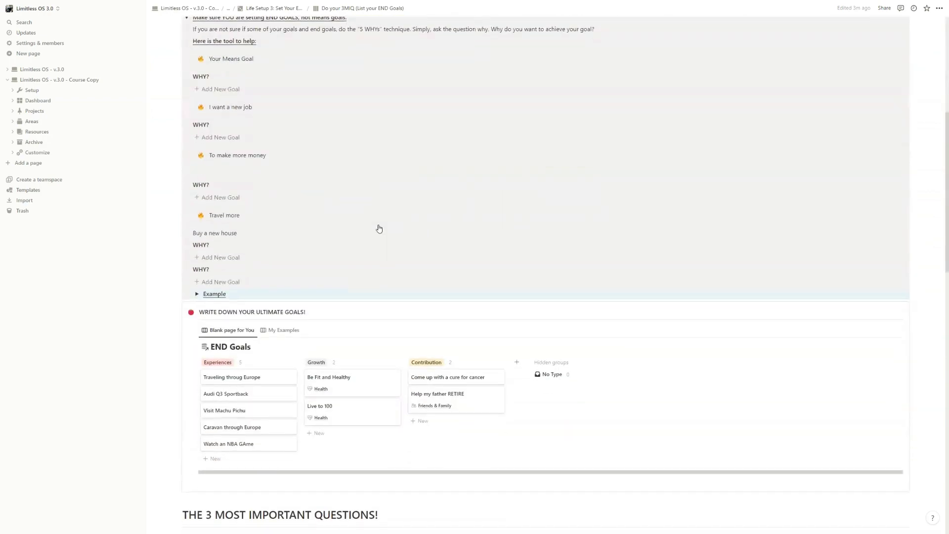
scroll(379, 228, down, 3)
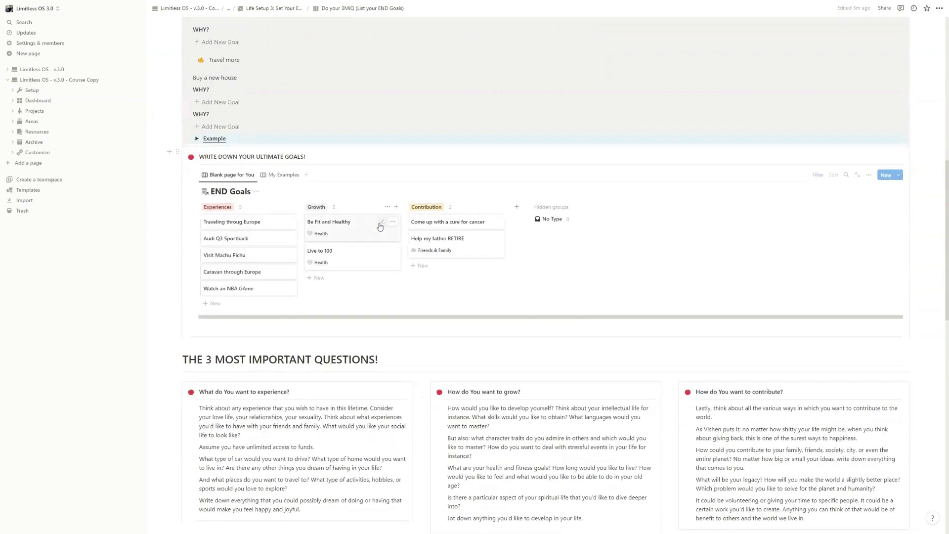
scroll(379, 226, up, 9)
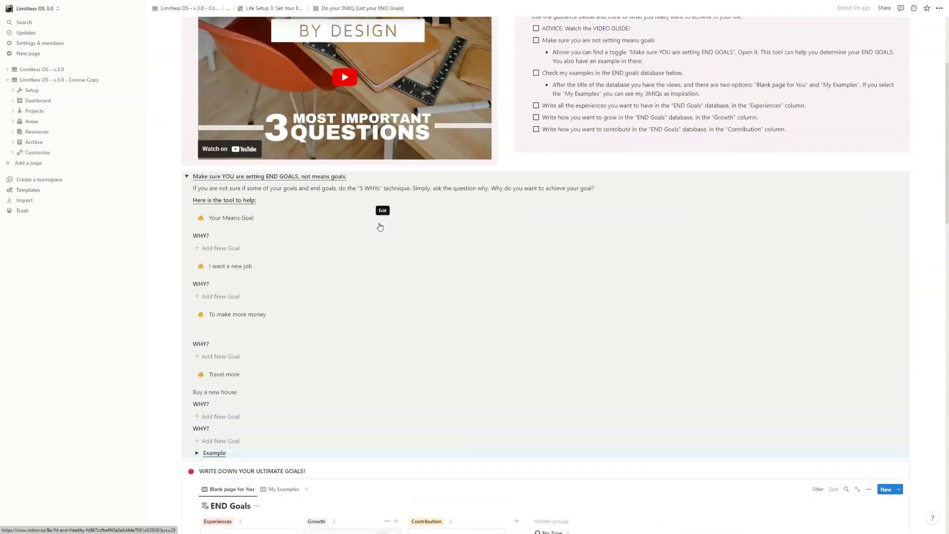
click(259, 9)
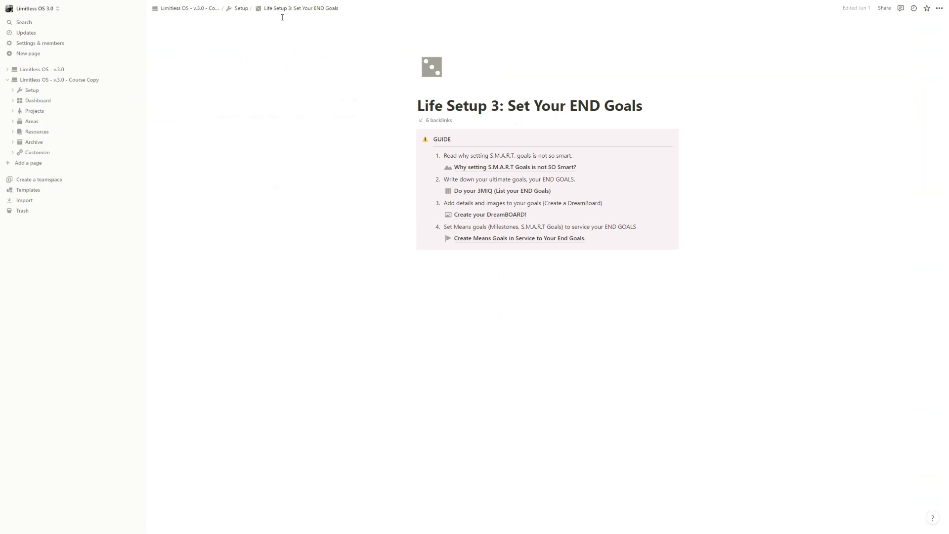
click(203, 8)
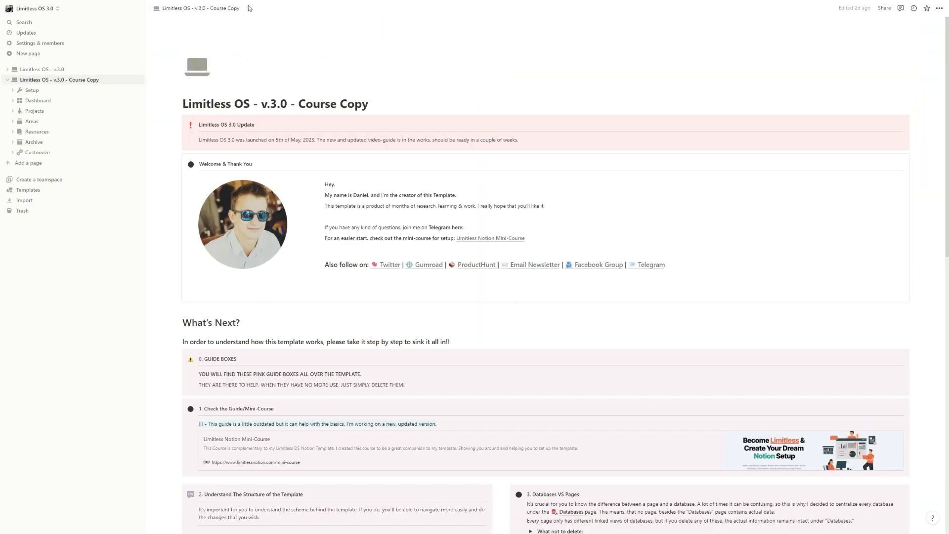